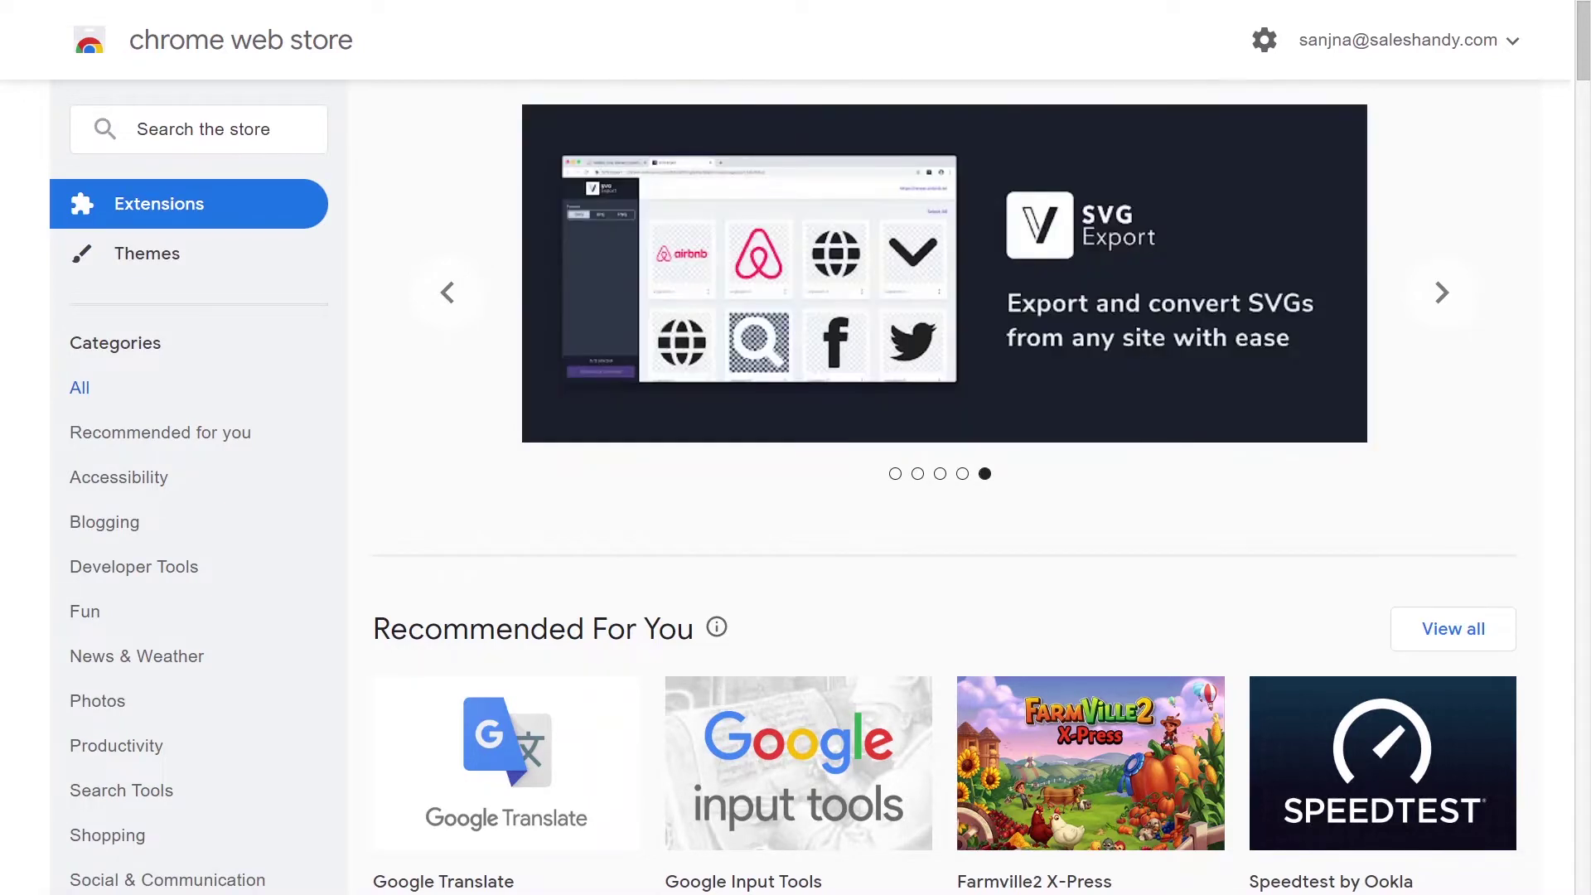
# Step: Search the Chrome Web Store for 'Saleshandy connect' and add the extension to Chrome
pyautogui.click(242, 151)
pyautogui.write('Sal')
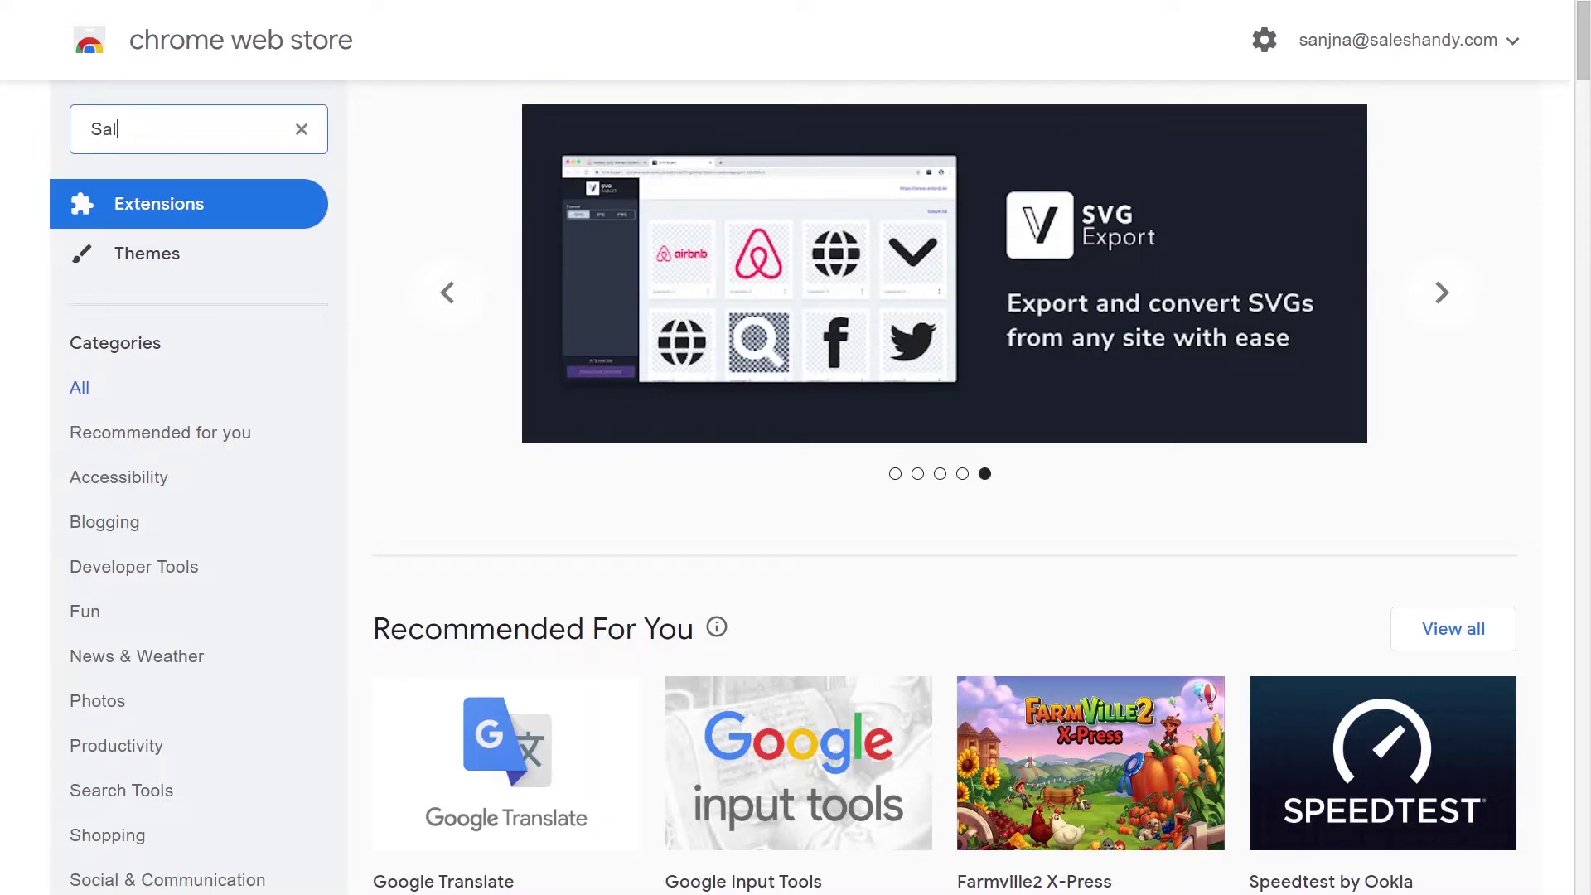
pyautogui.write('eshandy connect')
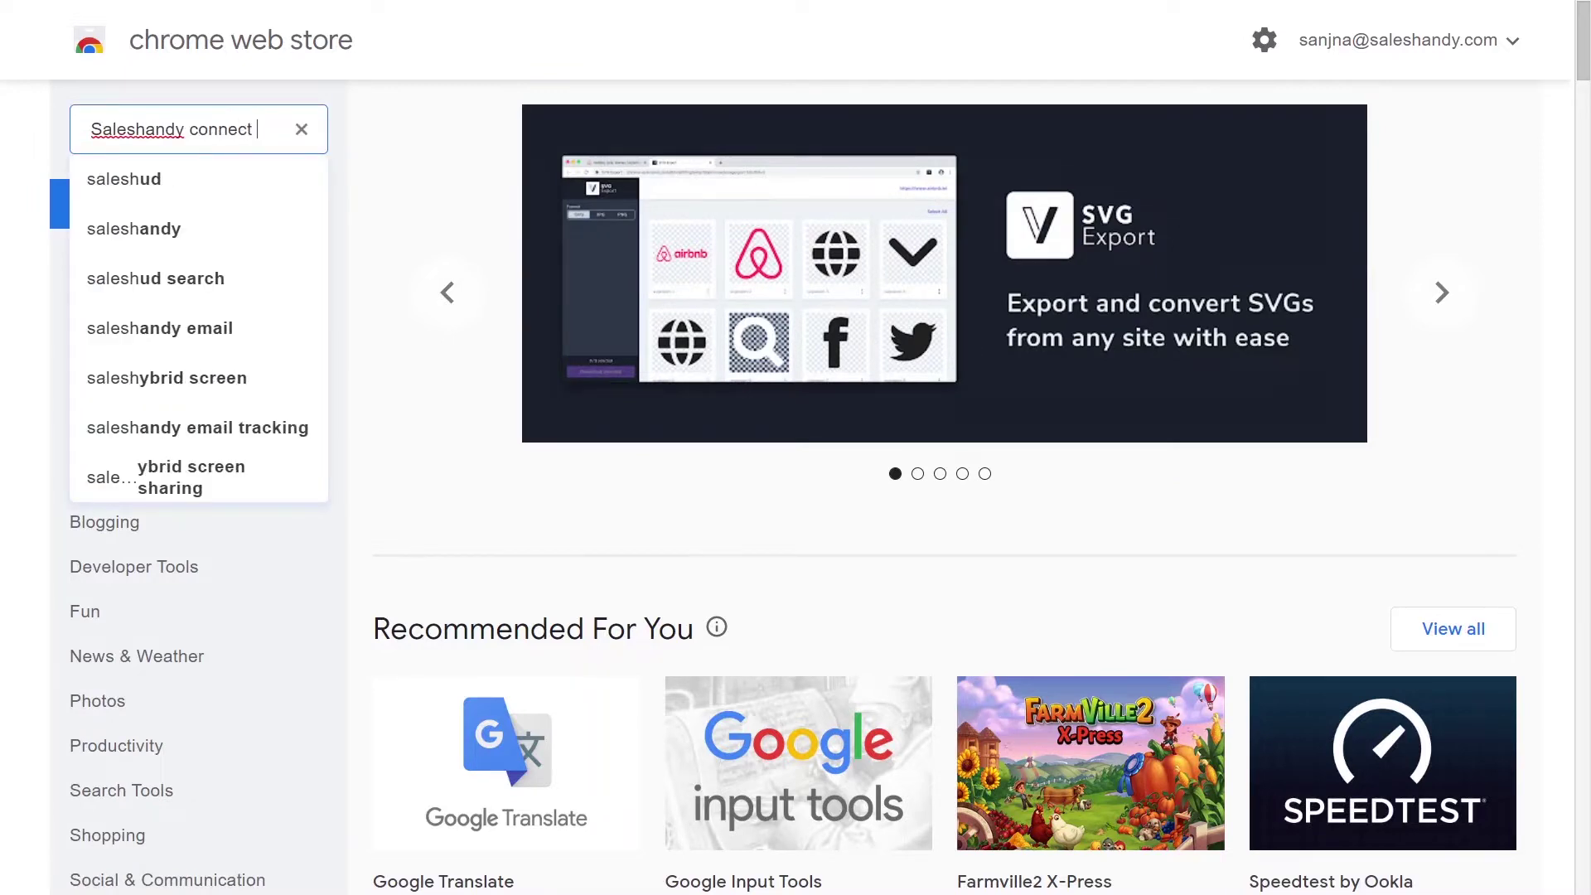
pyautogui.press('Return')
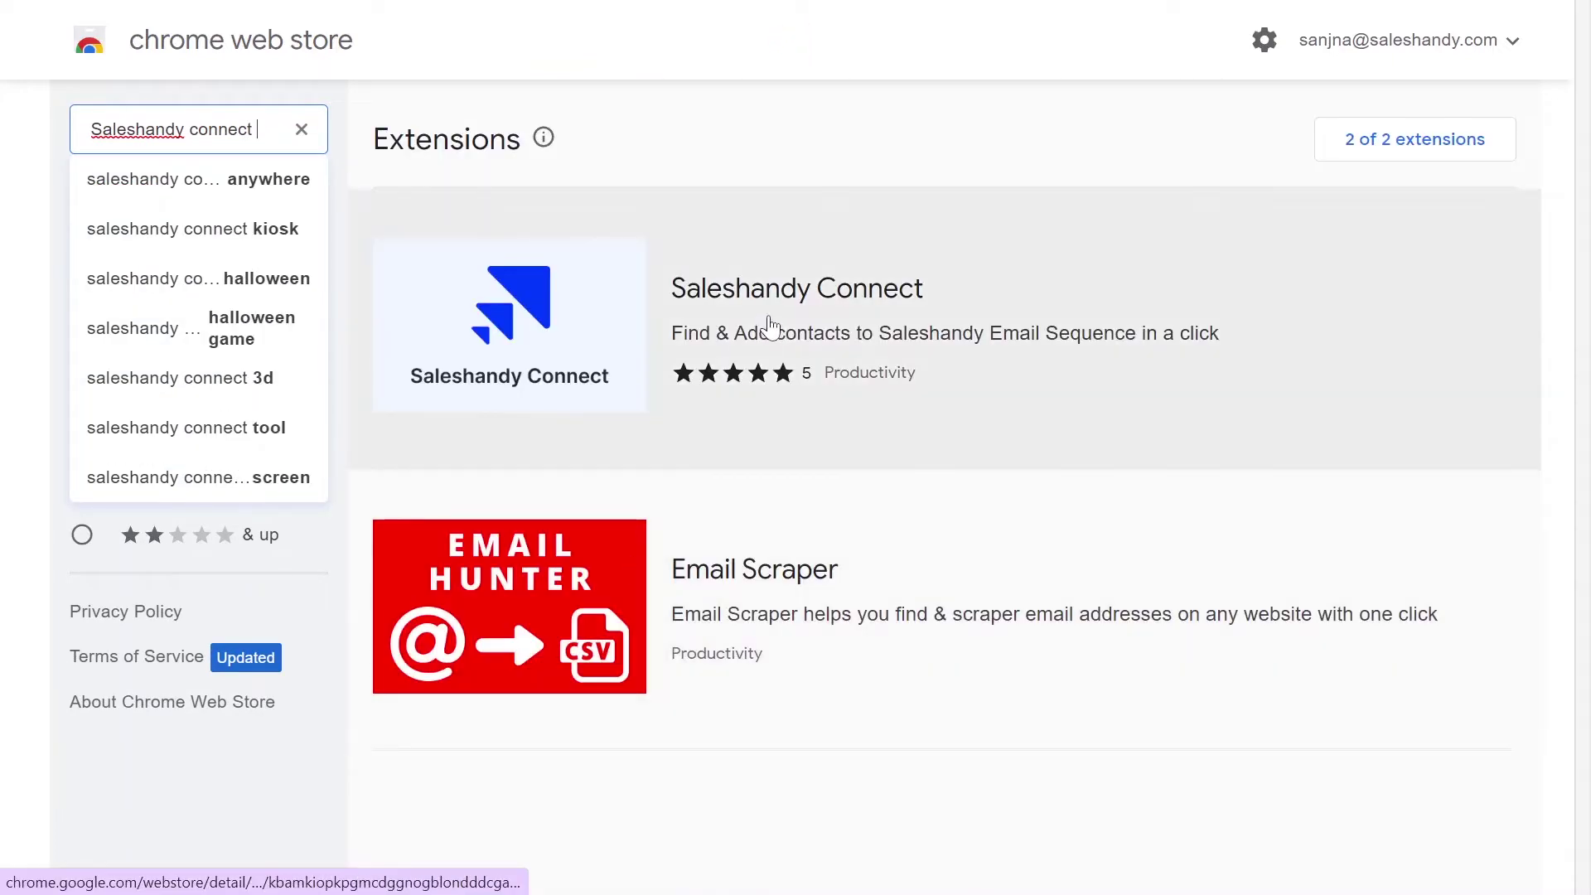
pyautogui.click(769, 322)
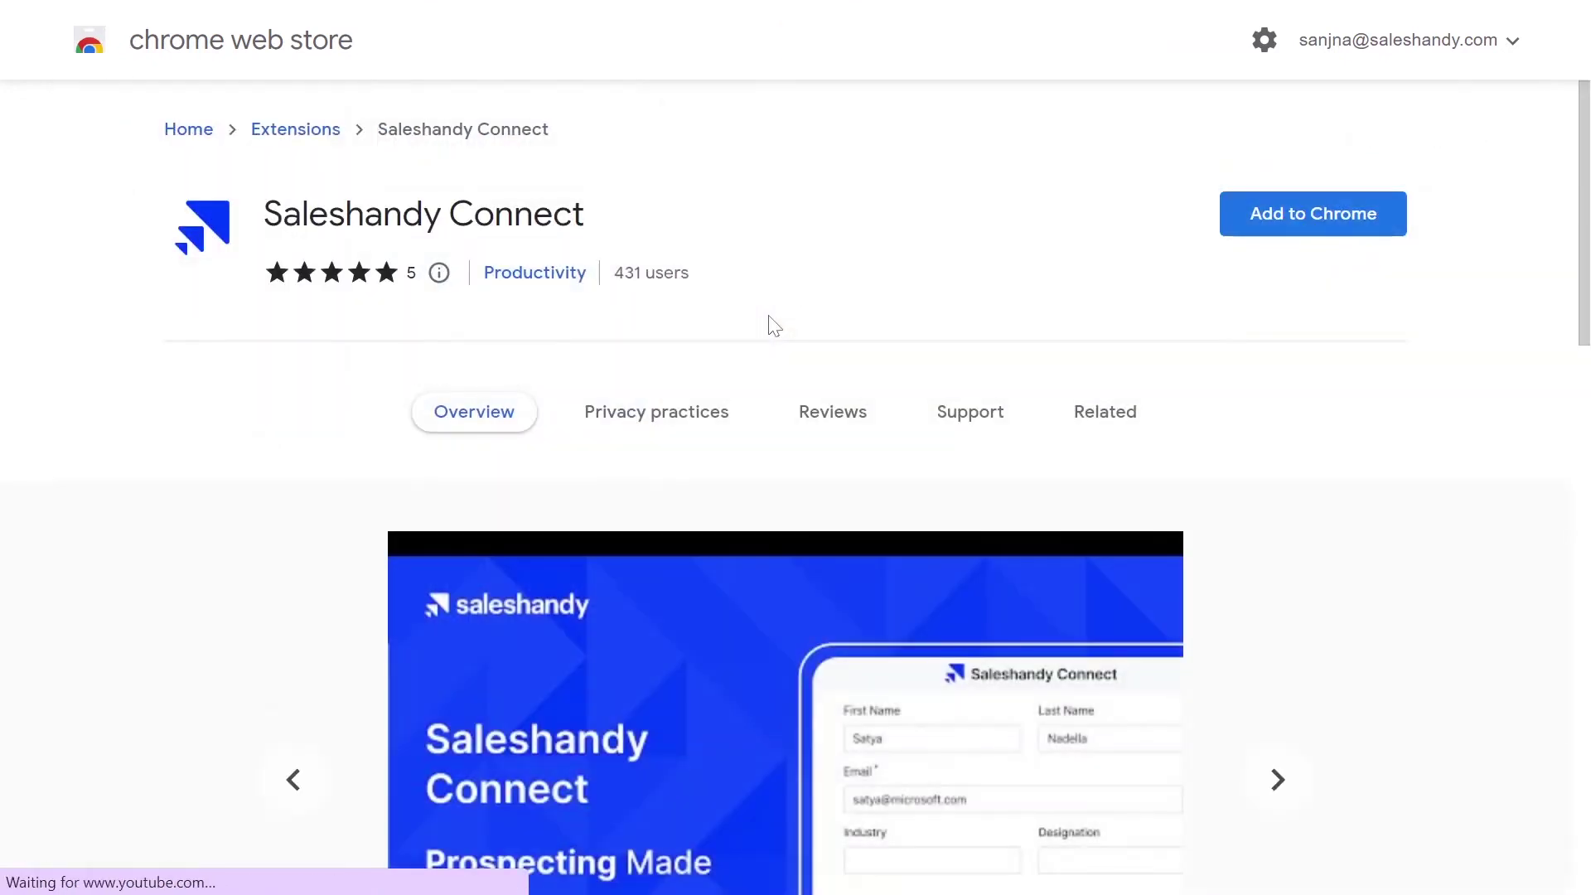
pyautogui.click(1239, 221)
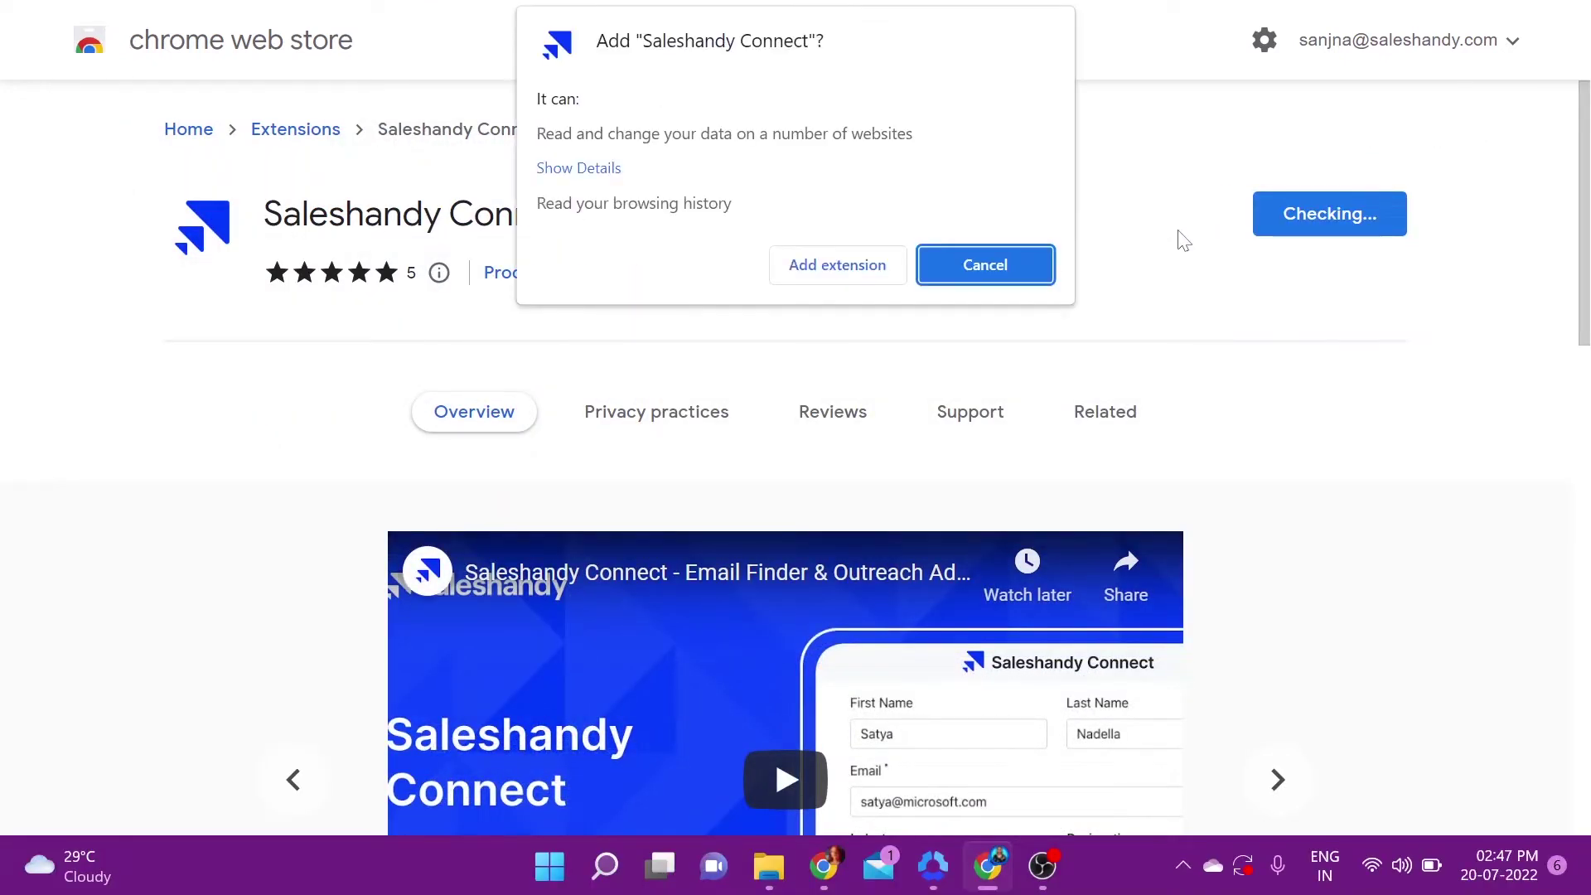
pyautogui.click(845, 265)
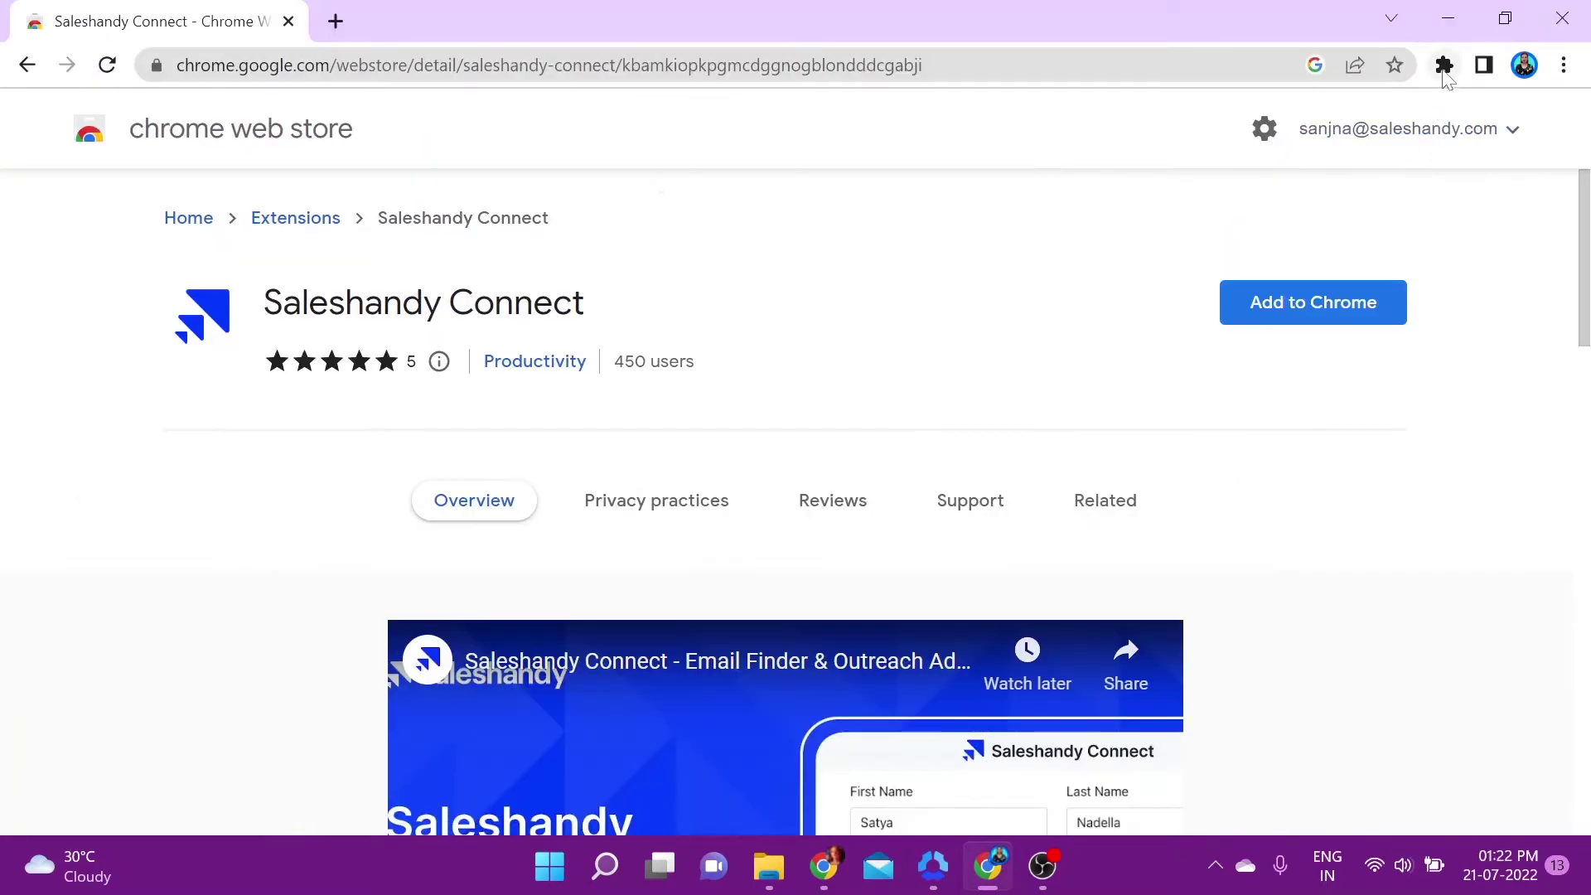
# Step: Pin Saleshandy Connect to the browser toolbar from the Extensions menu
pyautogui.click(1445, 68)
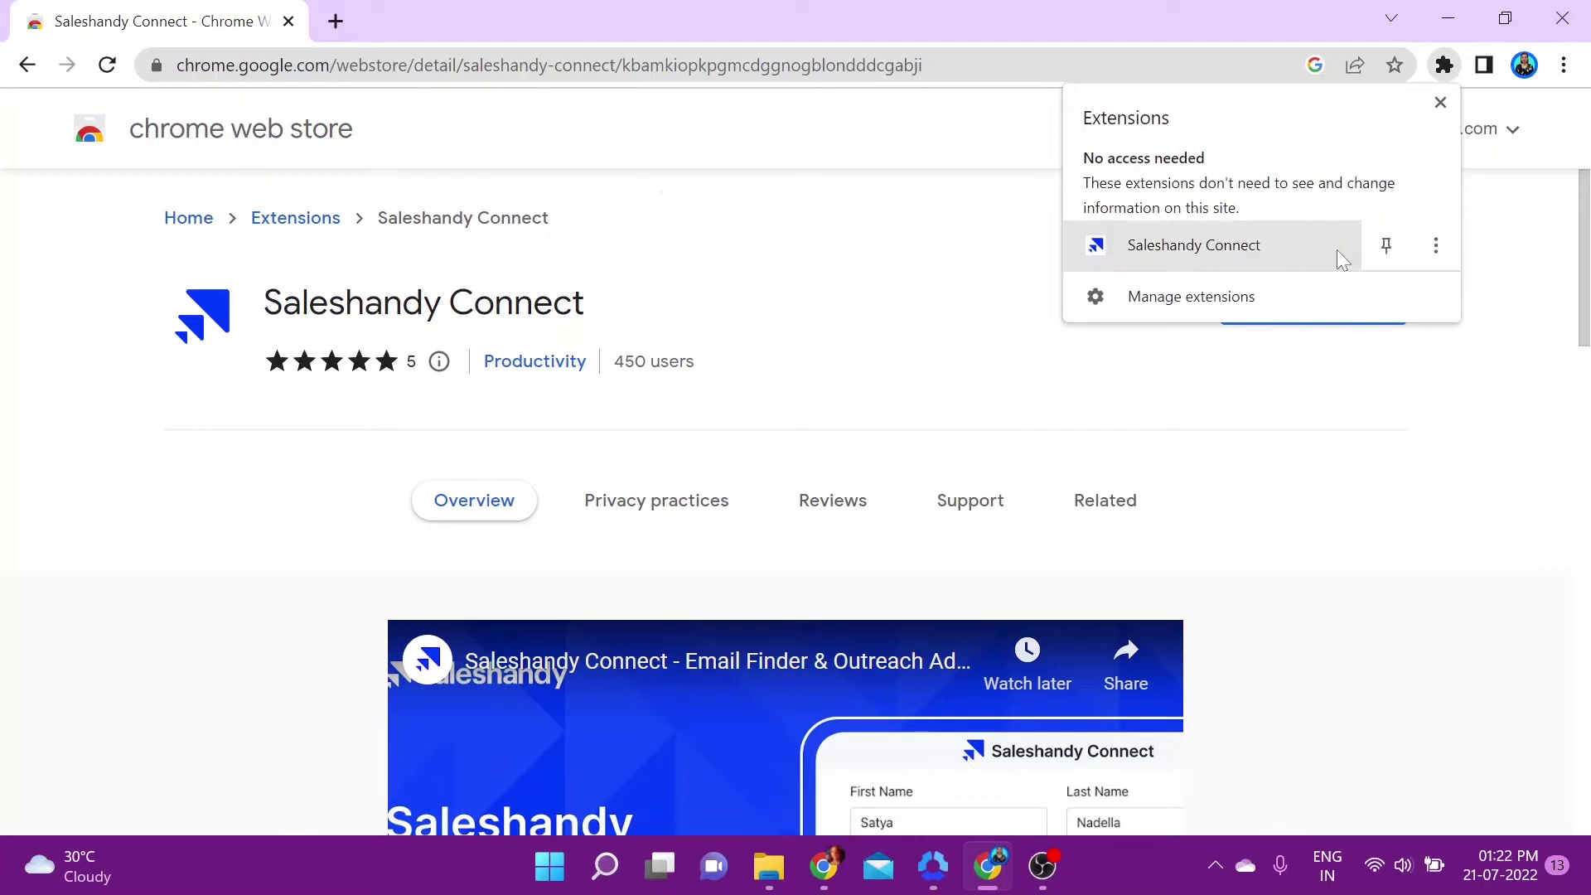
pyautogui.click(1387, 246)
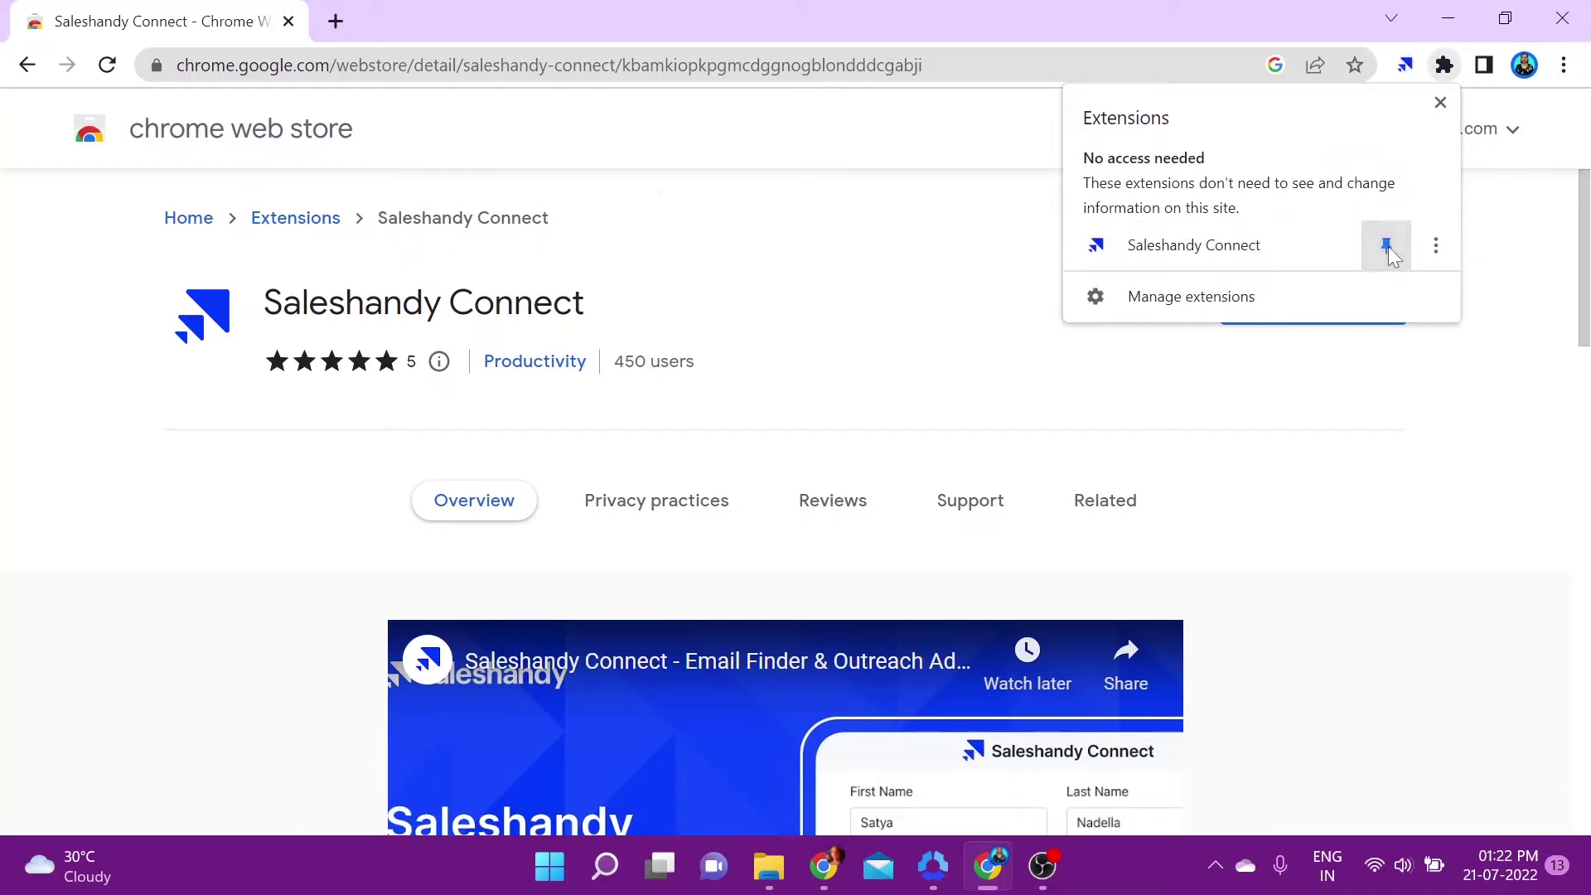
pyautogui.click(1413, 408)
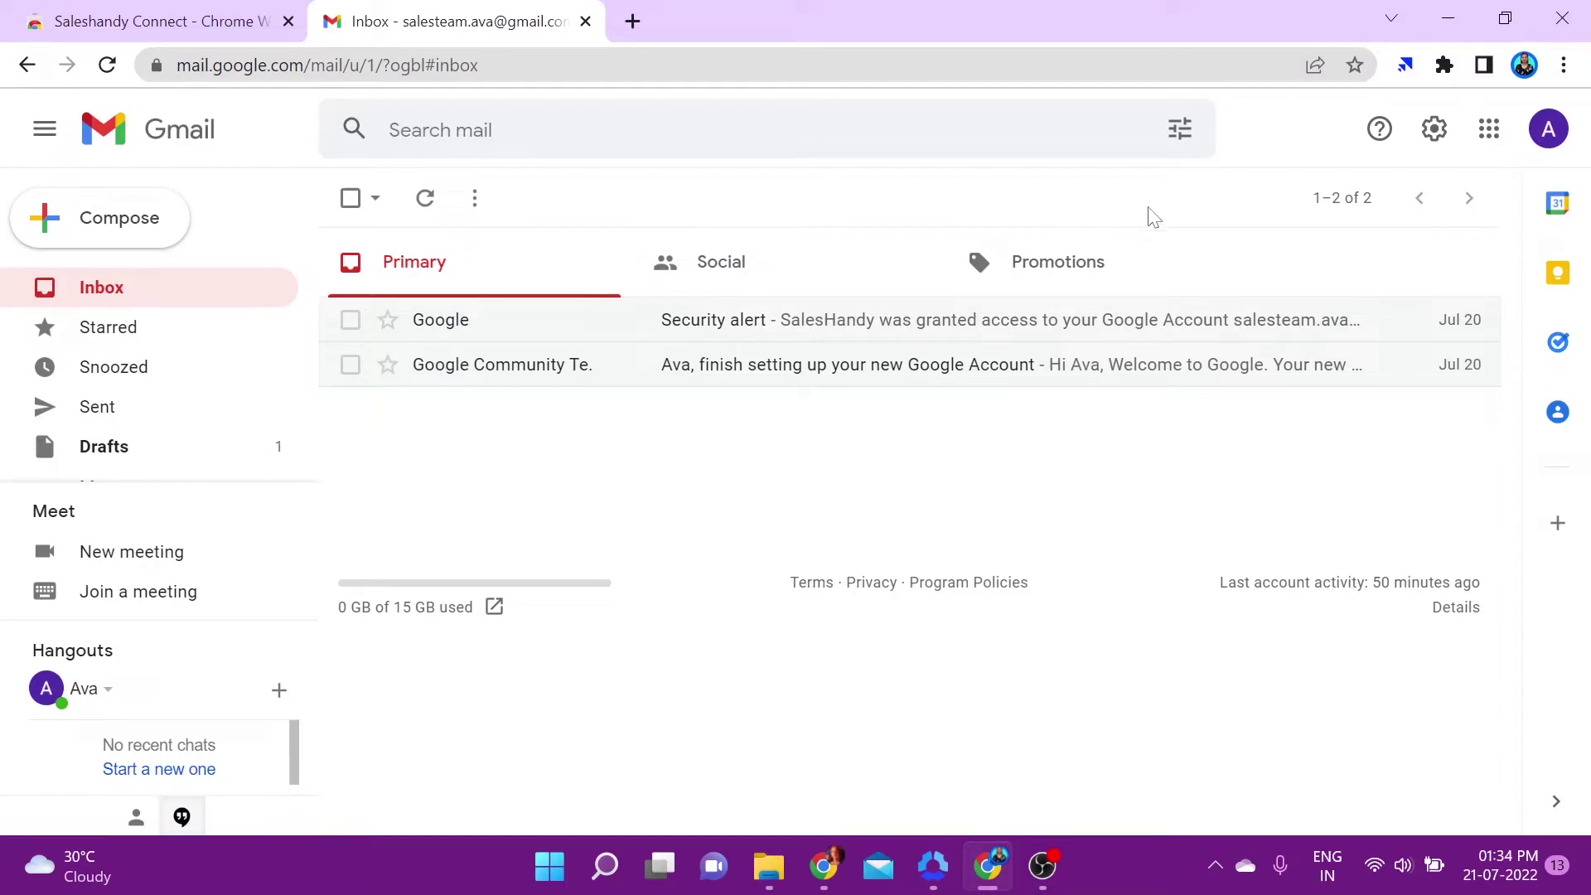
# Step: Sign in to Saleshandy Connect from its toolbar popup and confirm Email Tracker is on
pyautogui.click(1405, 65)
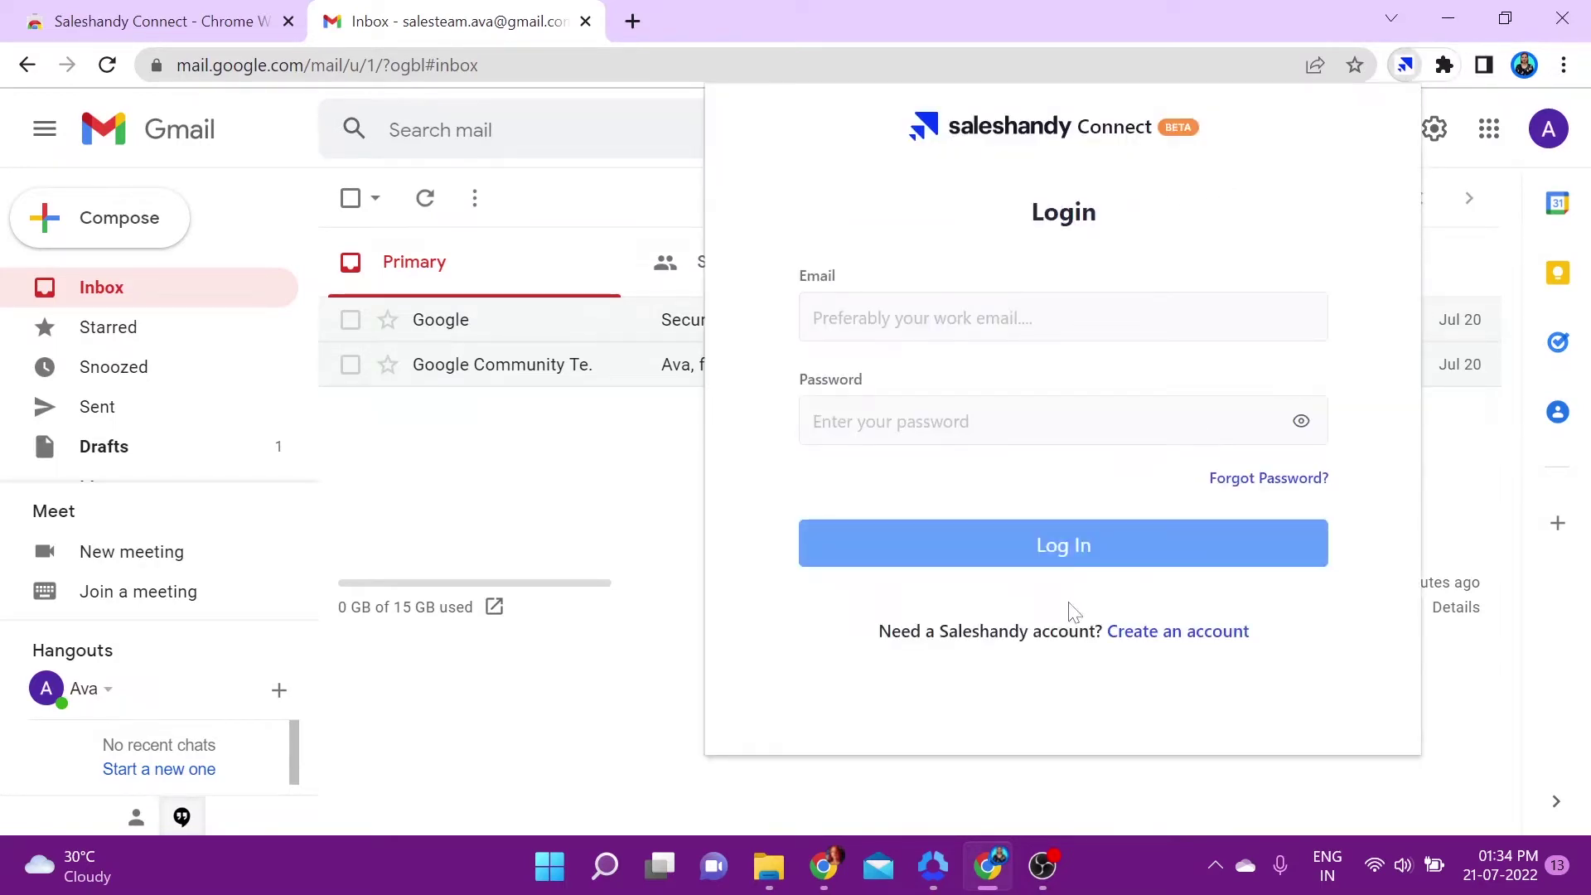
pyautogui.click(1190, 638)
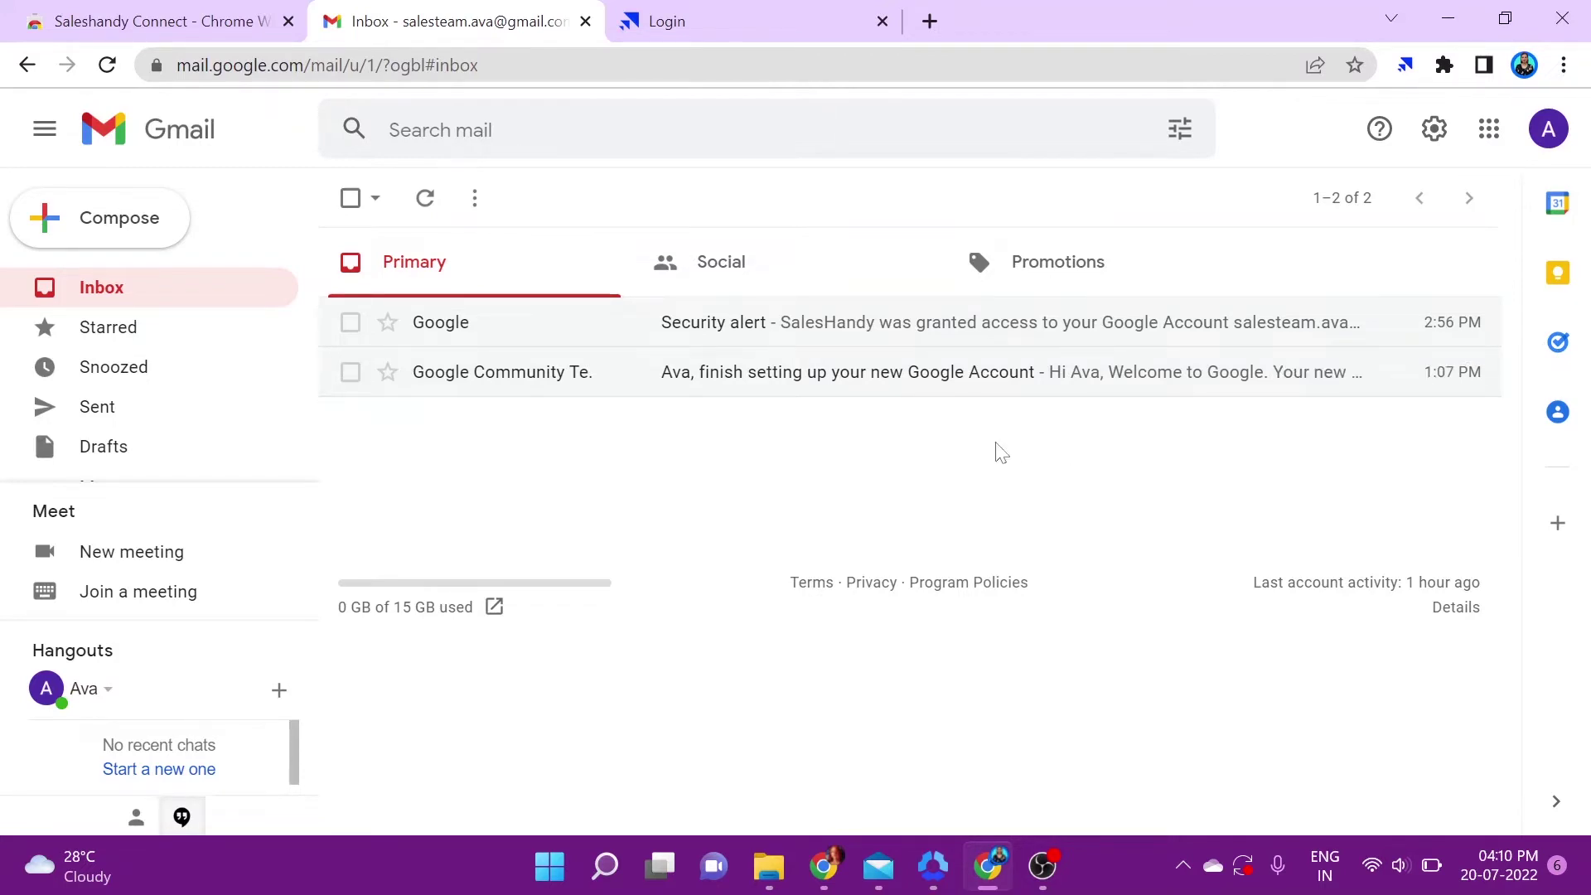
pyautogui.click(1405, 66)
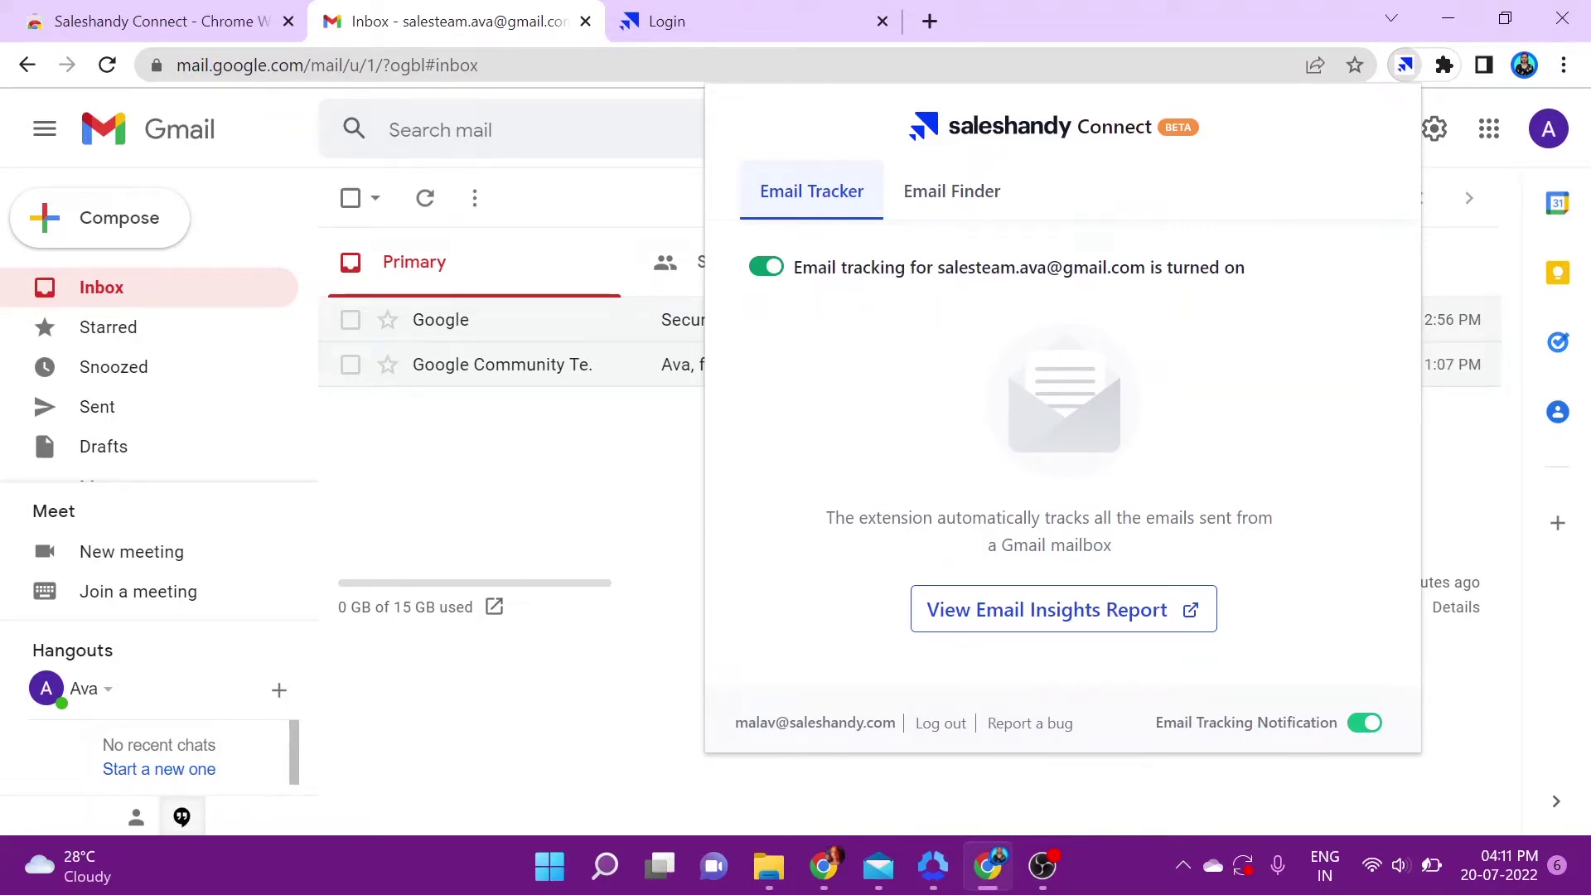
pyautogui.click(569, 554)
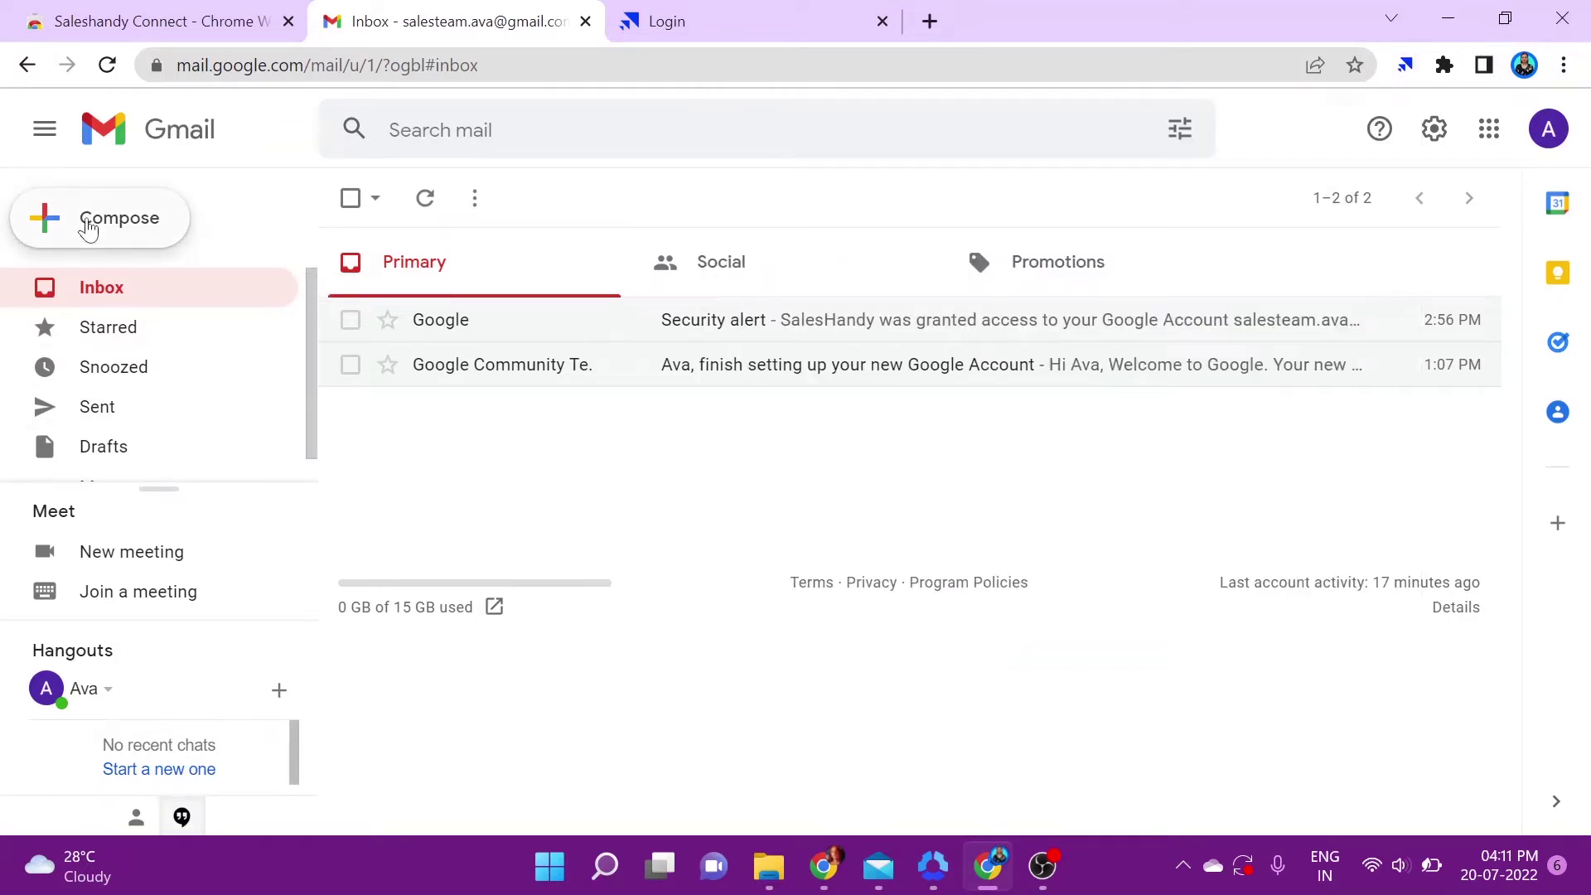
# Step: Compose an email to the recipient with subject 'Test email' and body 'Hey, This is a test email.'
pyautogui.click(89, 226)
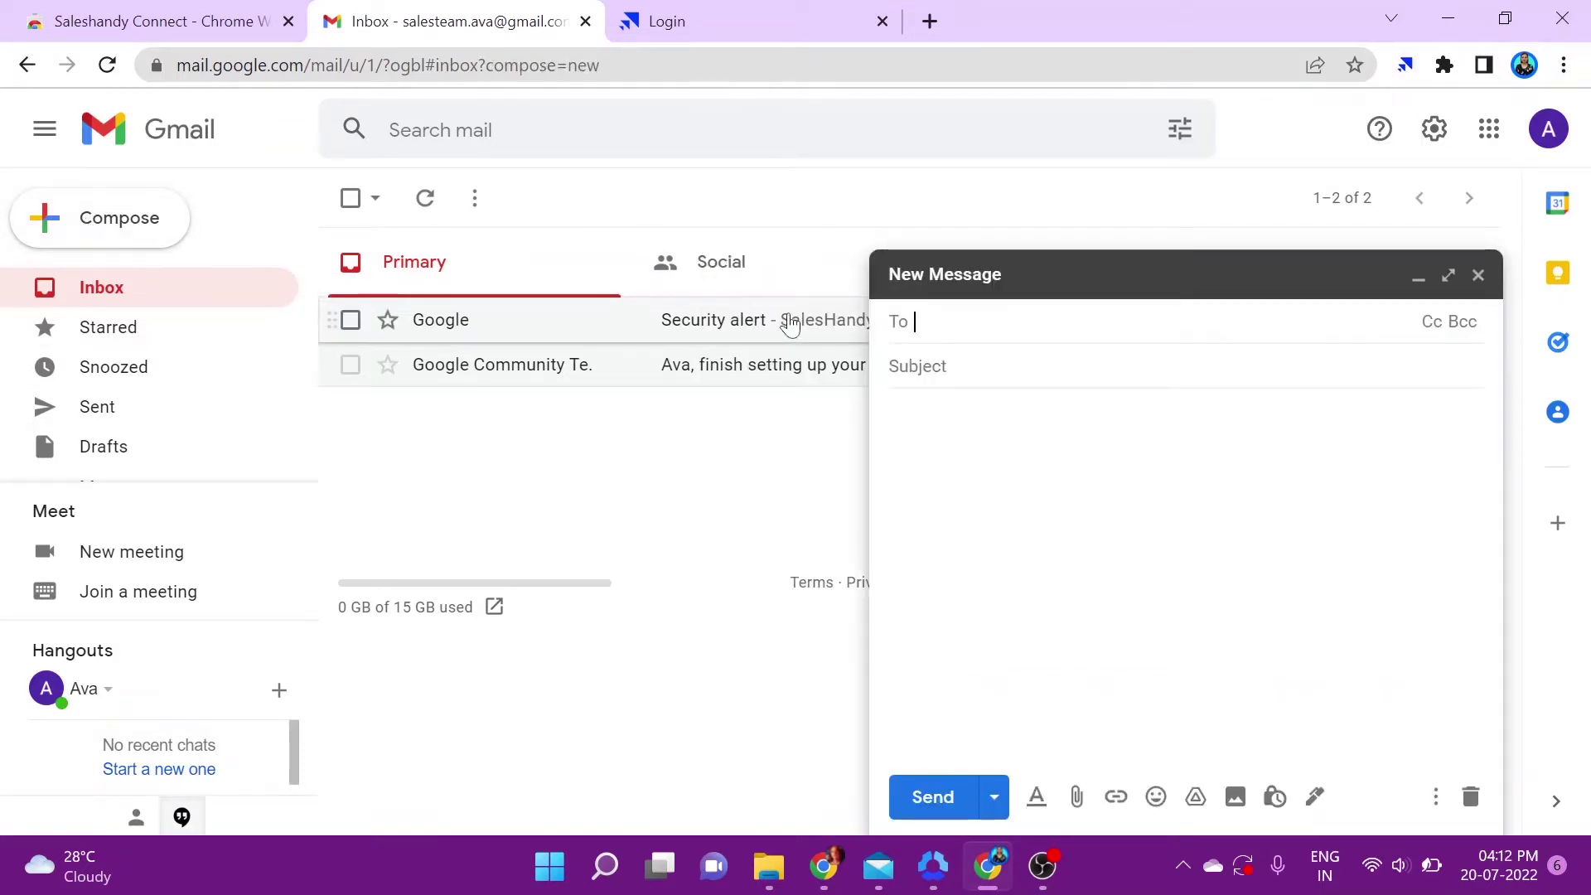
pyautogui.write('sanjna')
pyautogui.press('Tab')
pyautogui.write('Test email')
pyautogui.press('Tab')
pyautogui.write('Hey,')
pyautogui.press('Return')
pyautogui.press('Return')
pyautogui.write('This is a test email.')
# Step: Link the line 'This is a test email.' to saleshandy.com, send it, and return to Saleshandy
pyautogui.moveTo(1028, 461); pyautogui.dragTo(890, 461)
pyautogui.hotkey('ctrl', 'k')
pyautogui.write('saleshandy.o')
pyautogui.write('om')
pyautogui.press('Return')
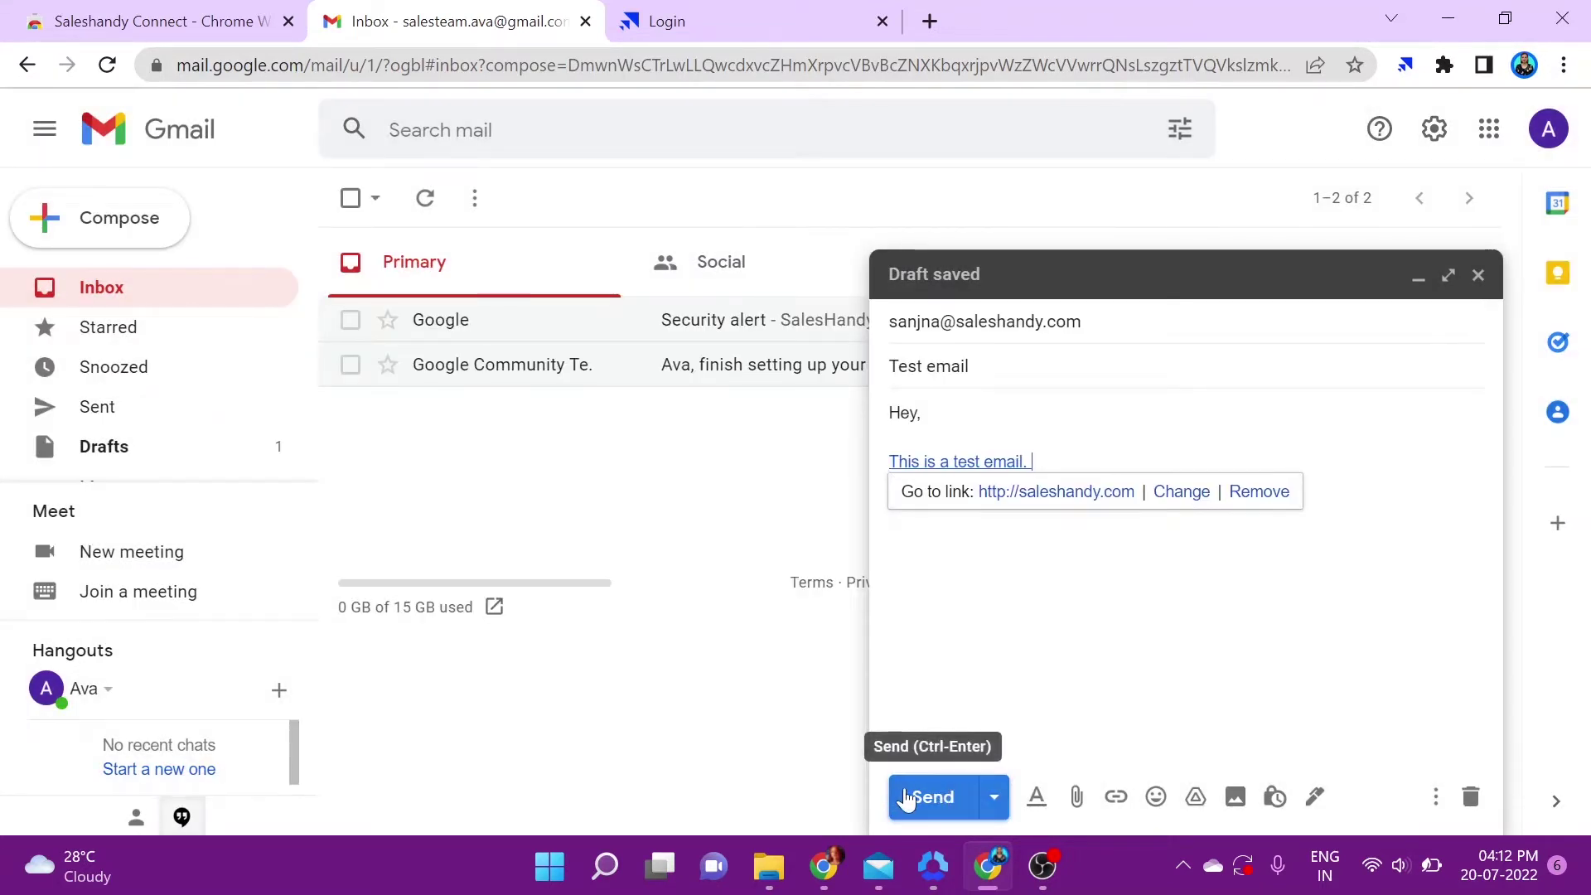
pyautogui.click(908, 798)
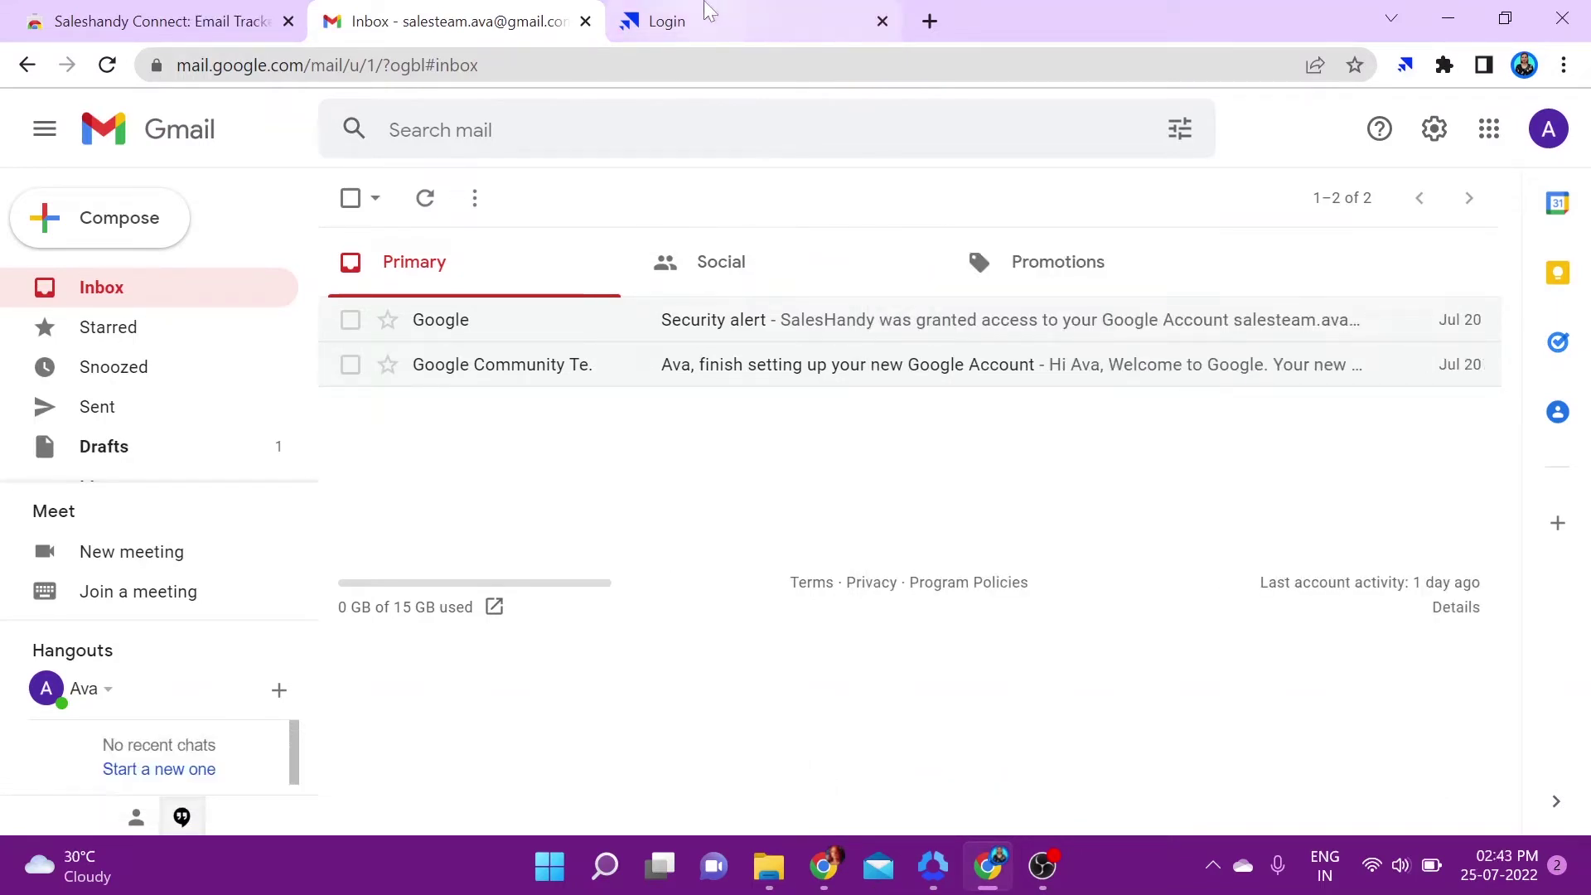
pyautogui.click(702, 15)
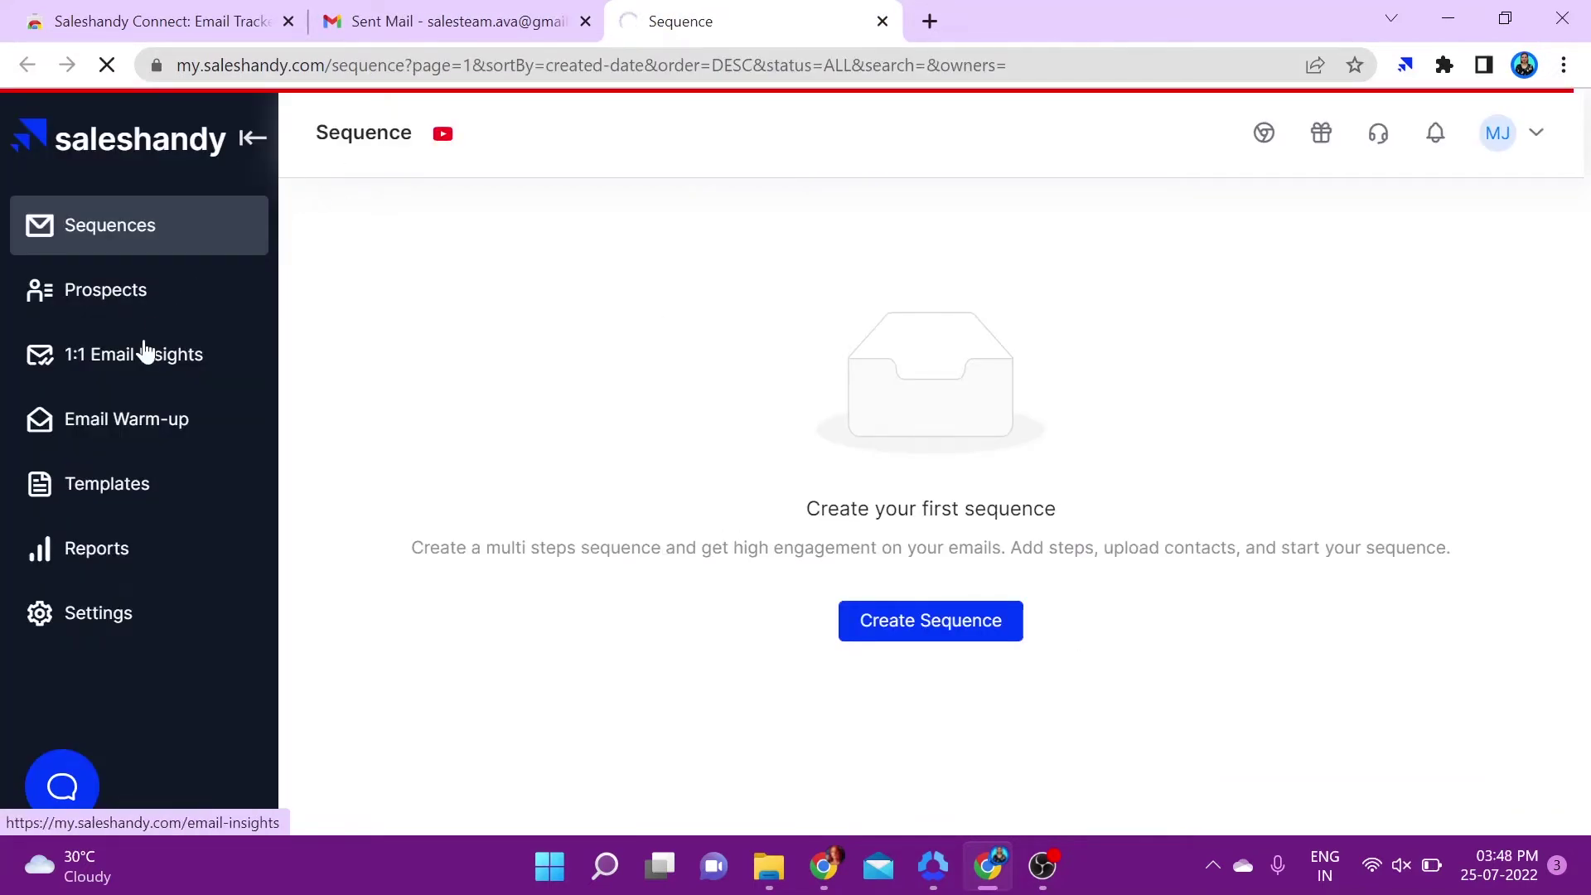
# Step: Go to the 1:1 Email Insights page from the Saleshandy sidebar
pyautogui.click(145, 349)
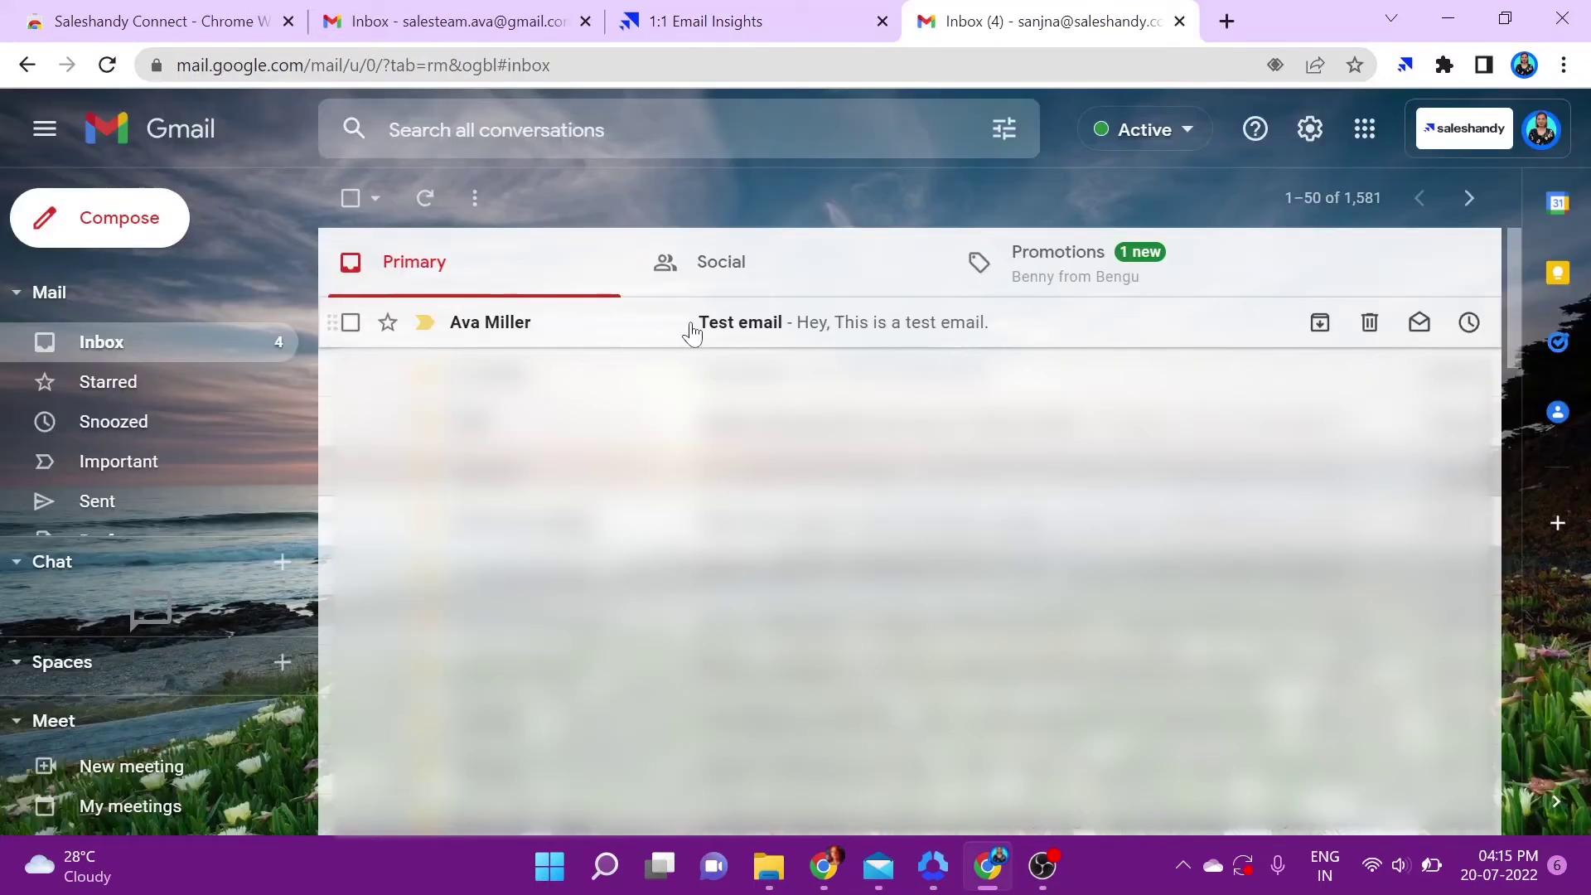
# Step: Open the received Test email and click its 'This is a test email.' link
pyautogui.click(717, 330)
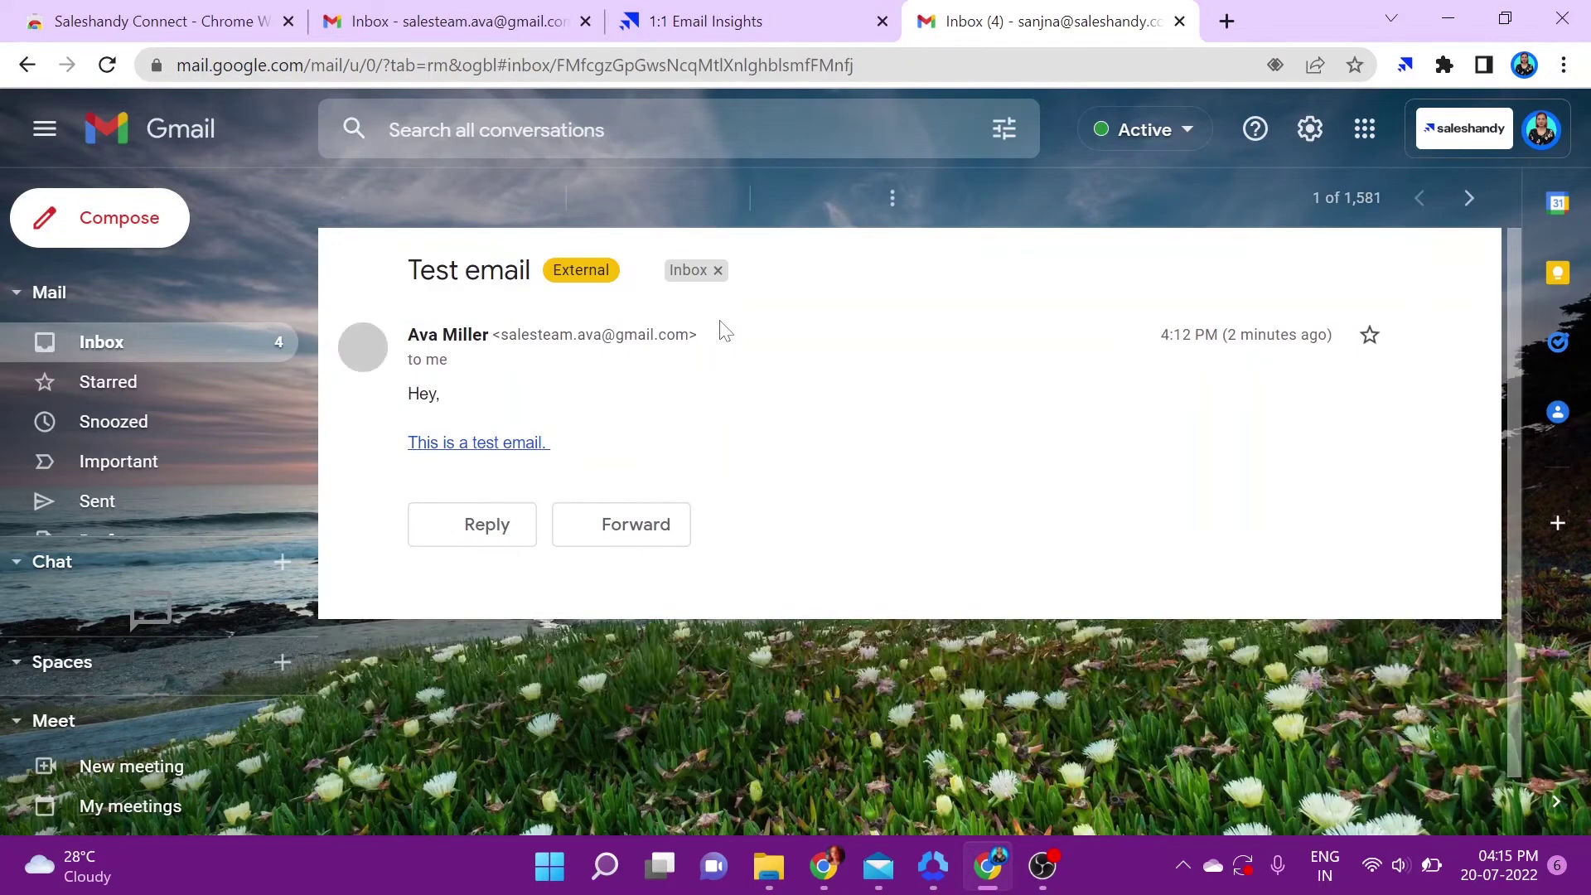
pyautogui.click(470, 445)
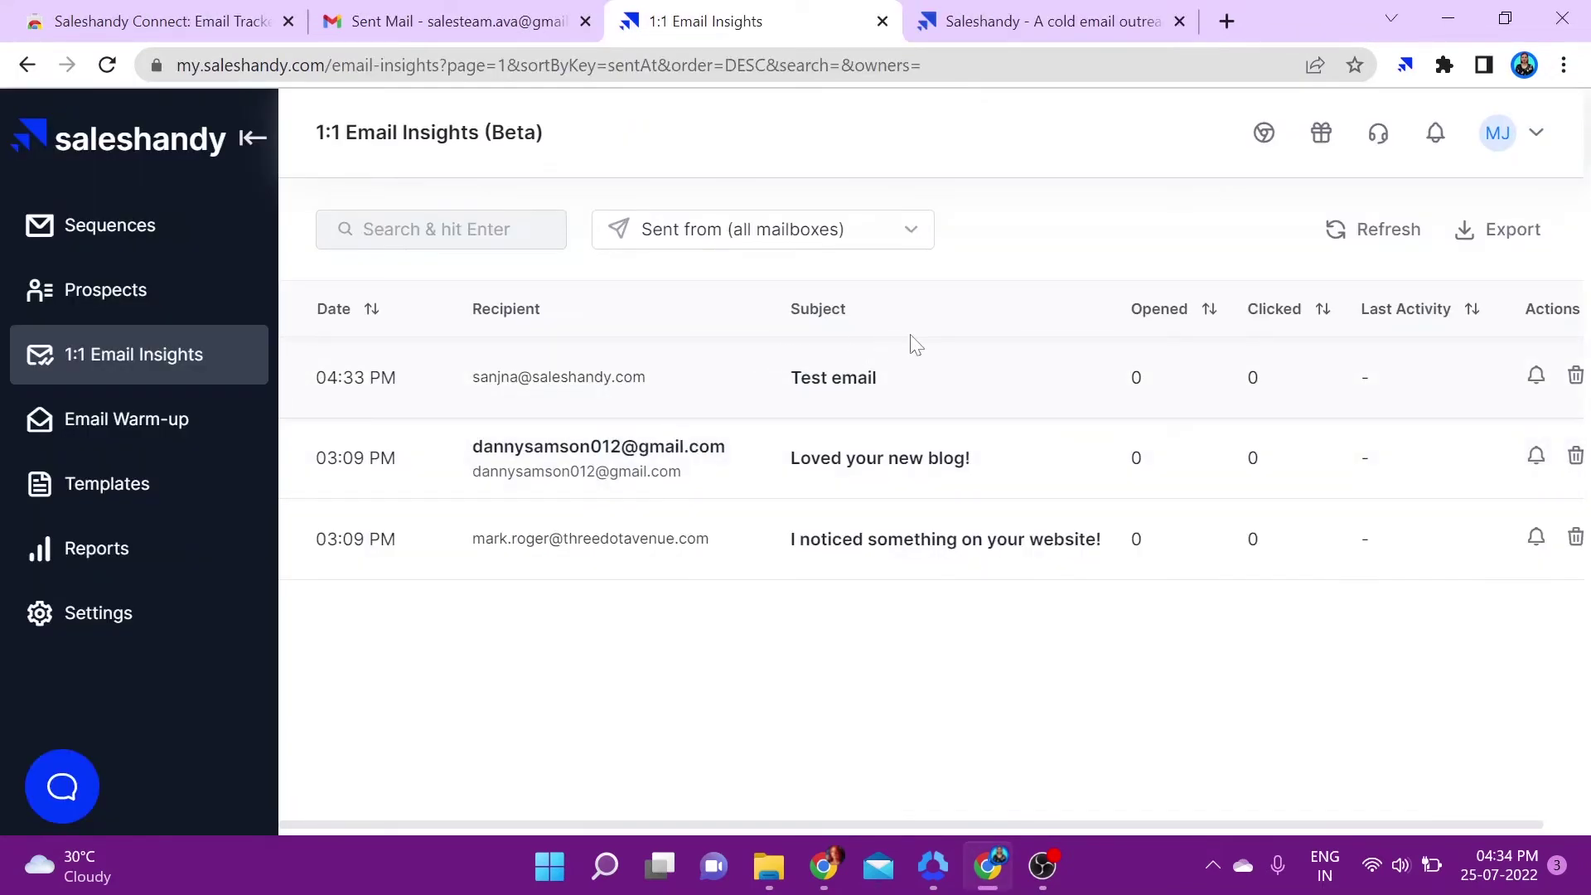
# Step: Refresh the insights and review Test email's open and click activity details
pyautogui.click(1340, 236)
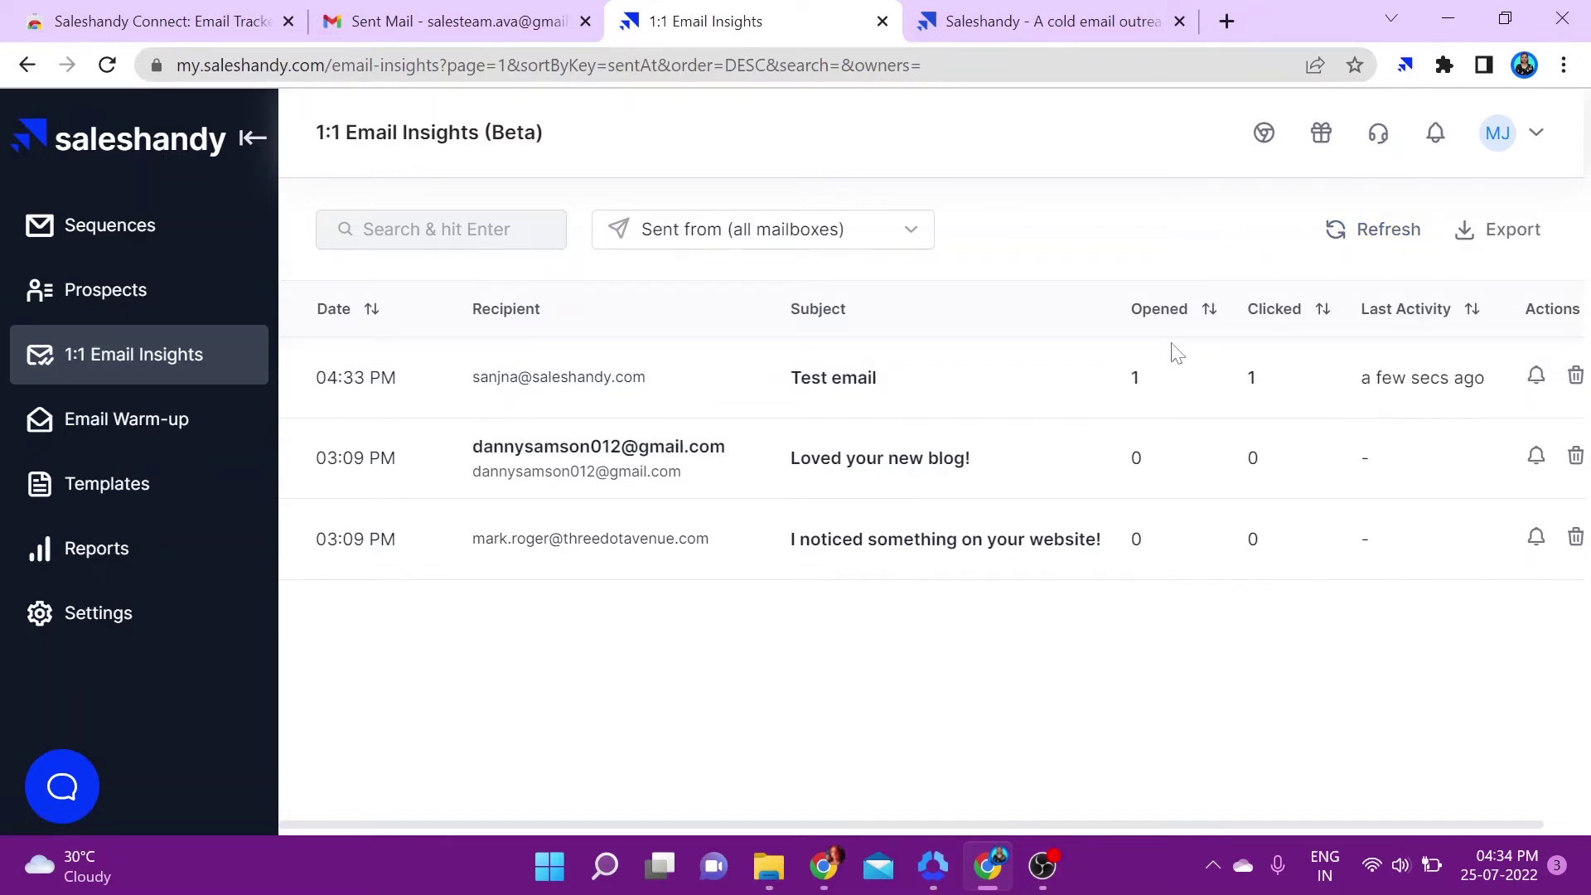
pyautogui.moveTo(1158, 388)
pyautogui.click(1138, 382)
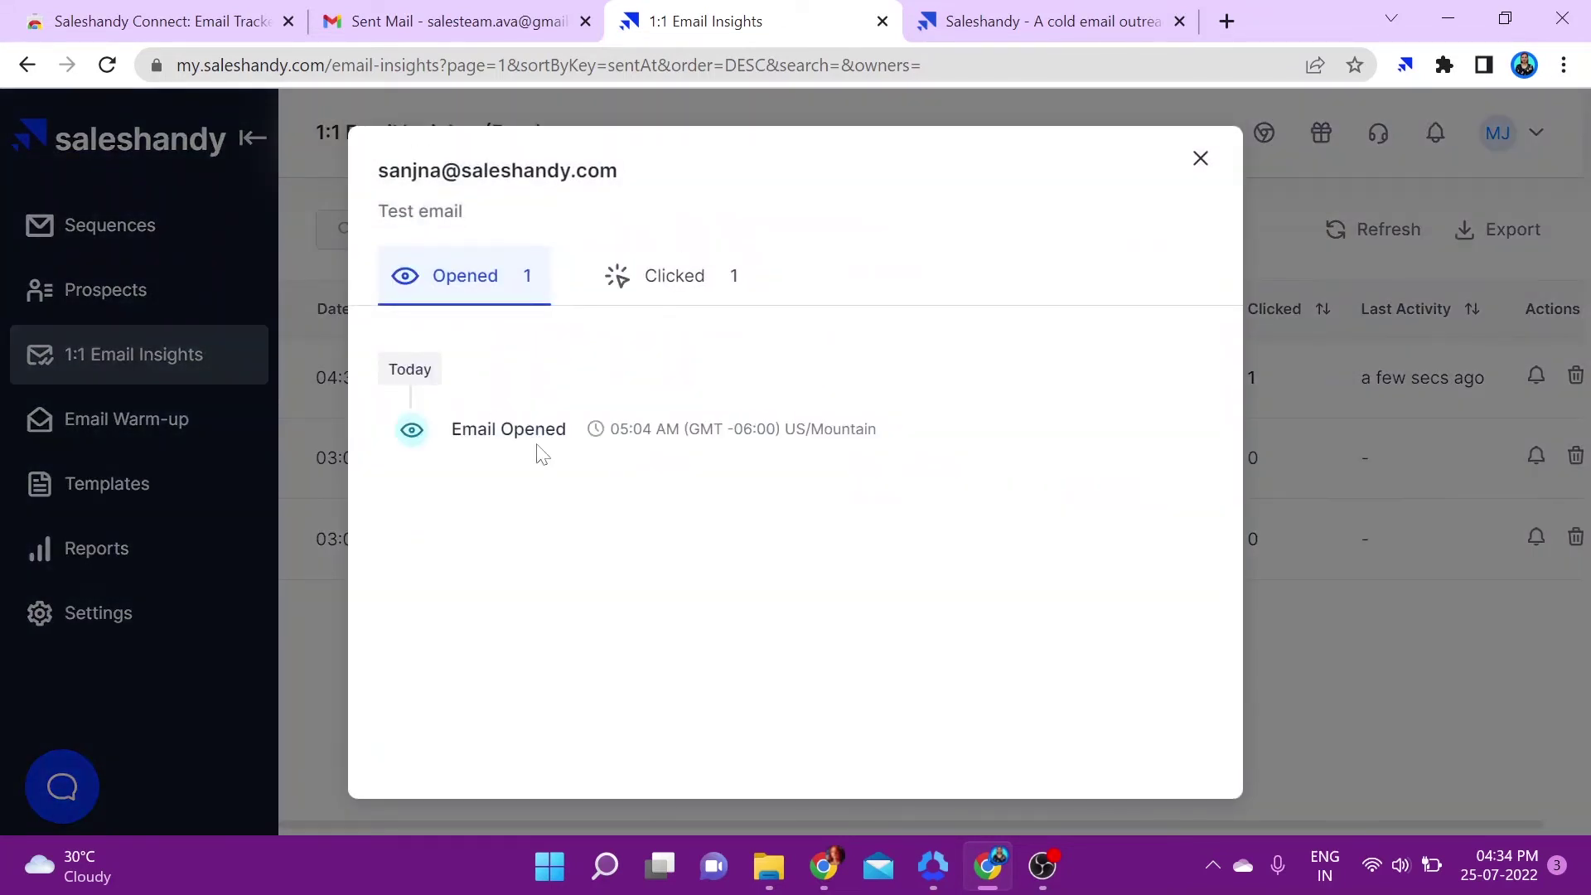
pyautogui.click(675, 269)
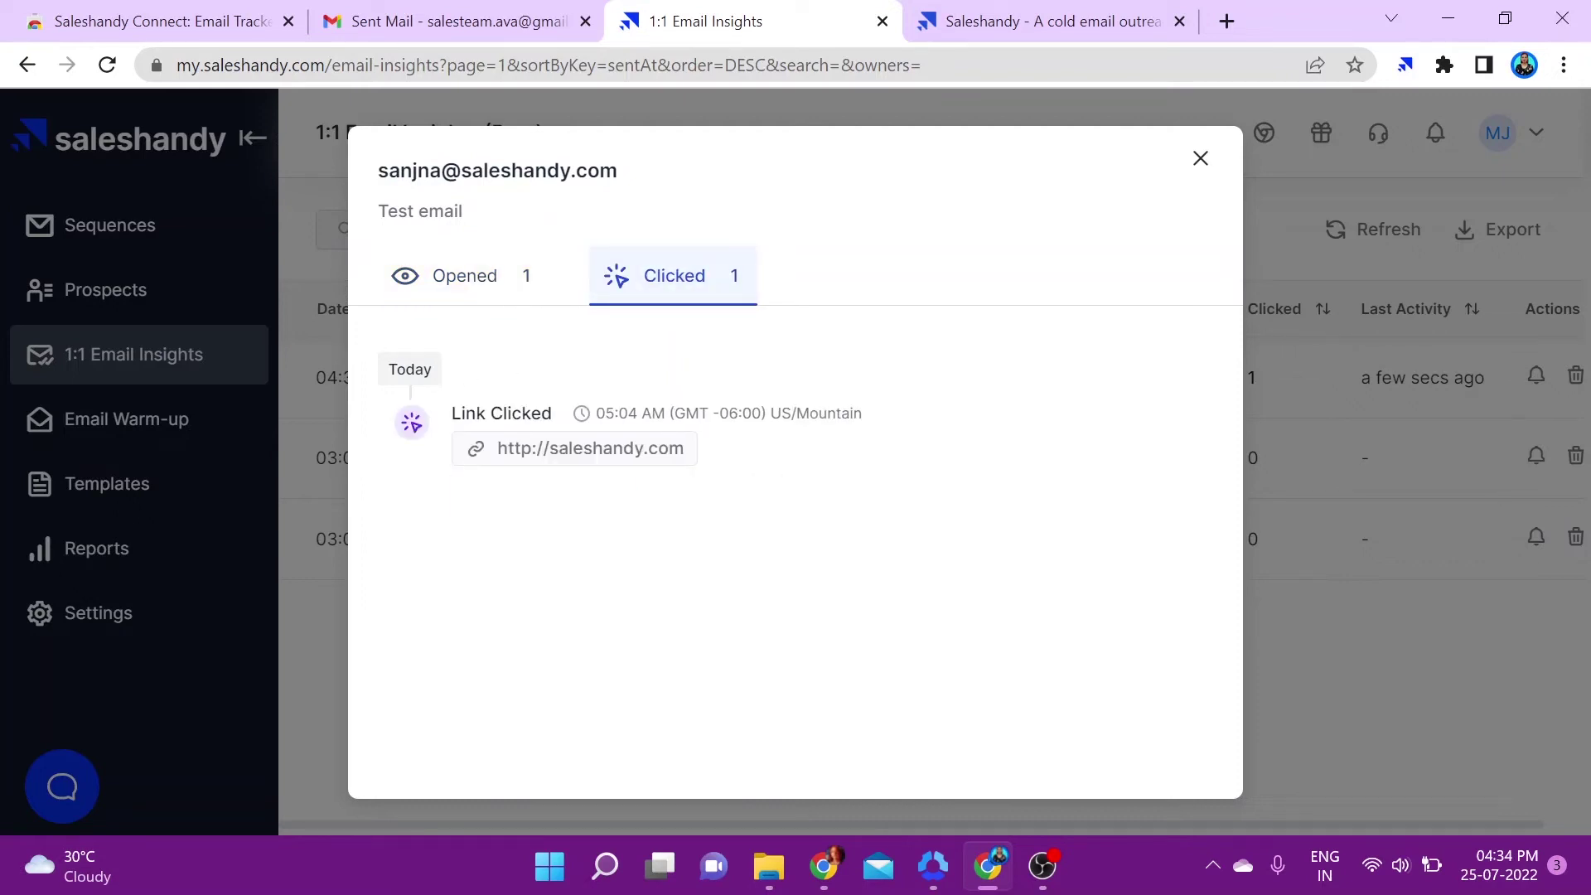
pyautogui.press('Escape')
# Step: Open the Sent from mailbox filter and dismiss it without filtering
pyautogui.click(854, 248)
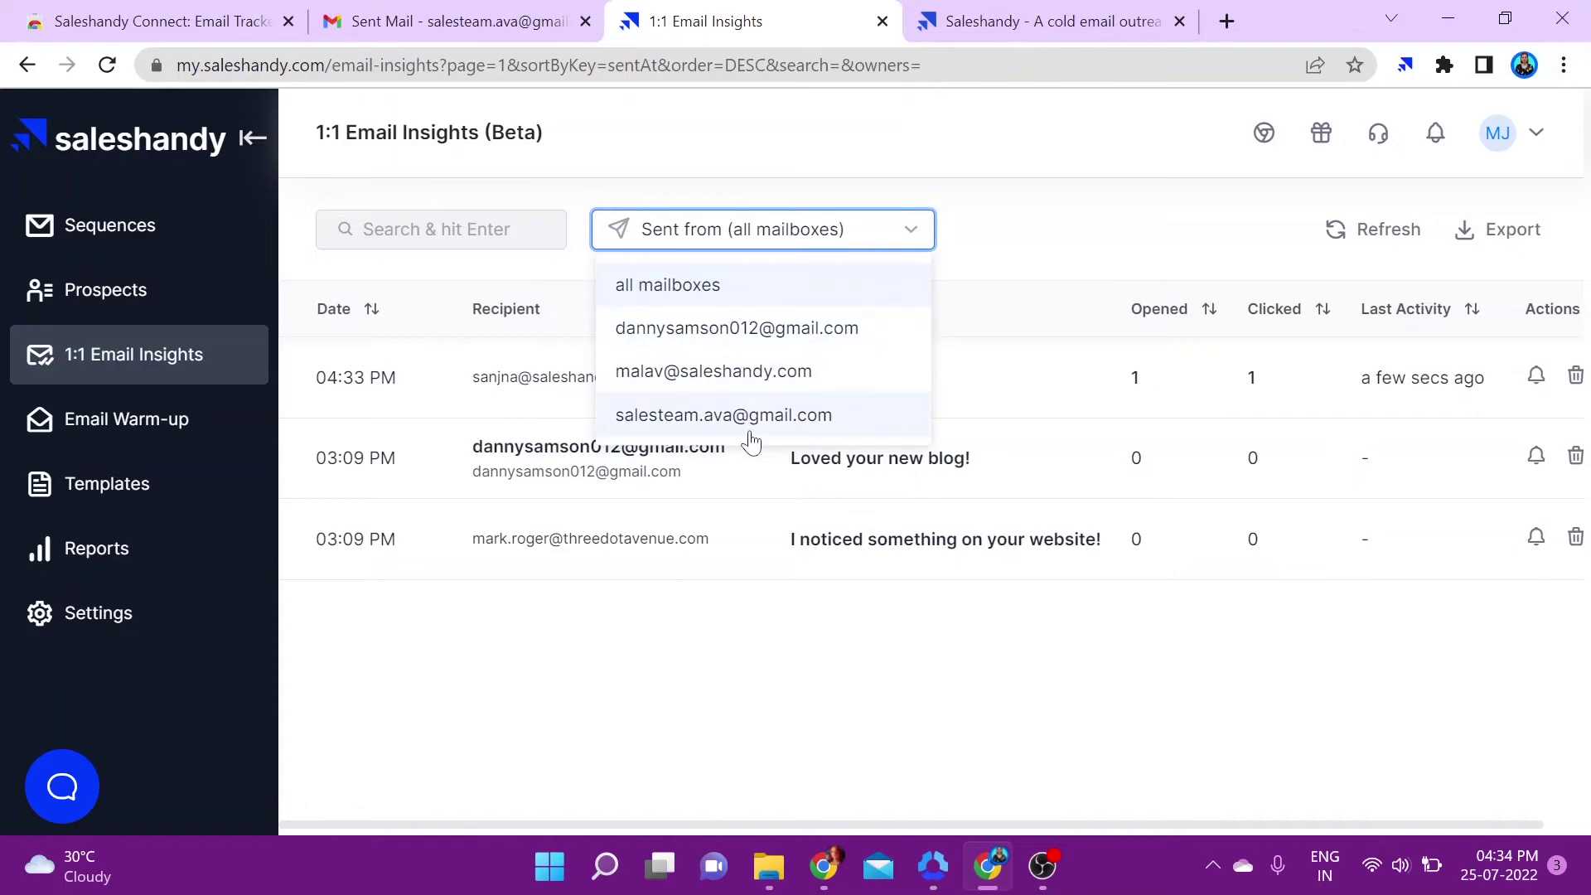
pyautogui.click(495, 242)
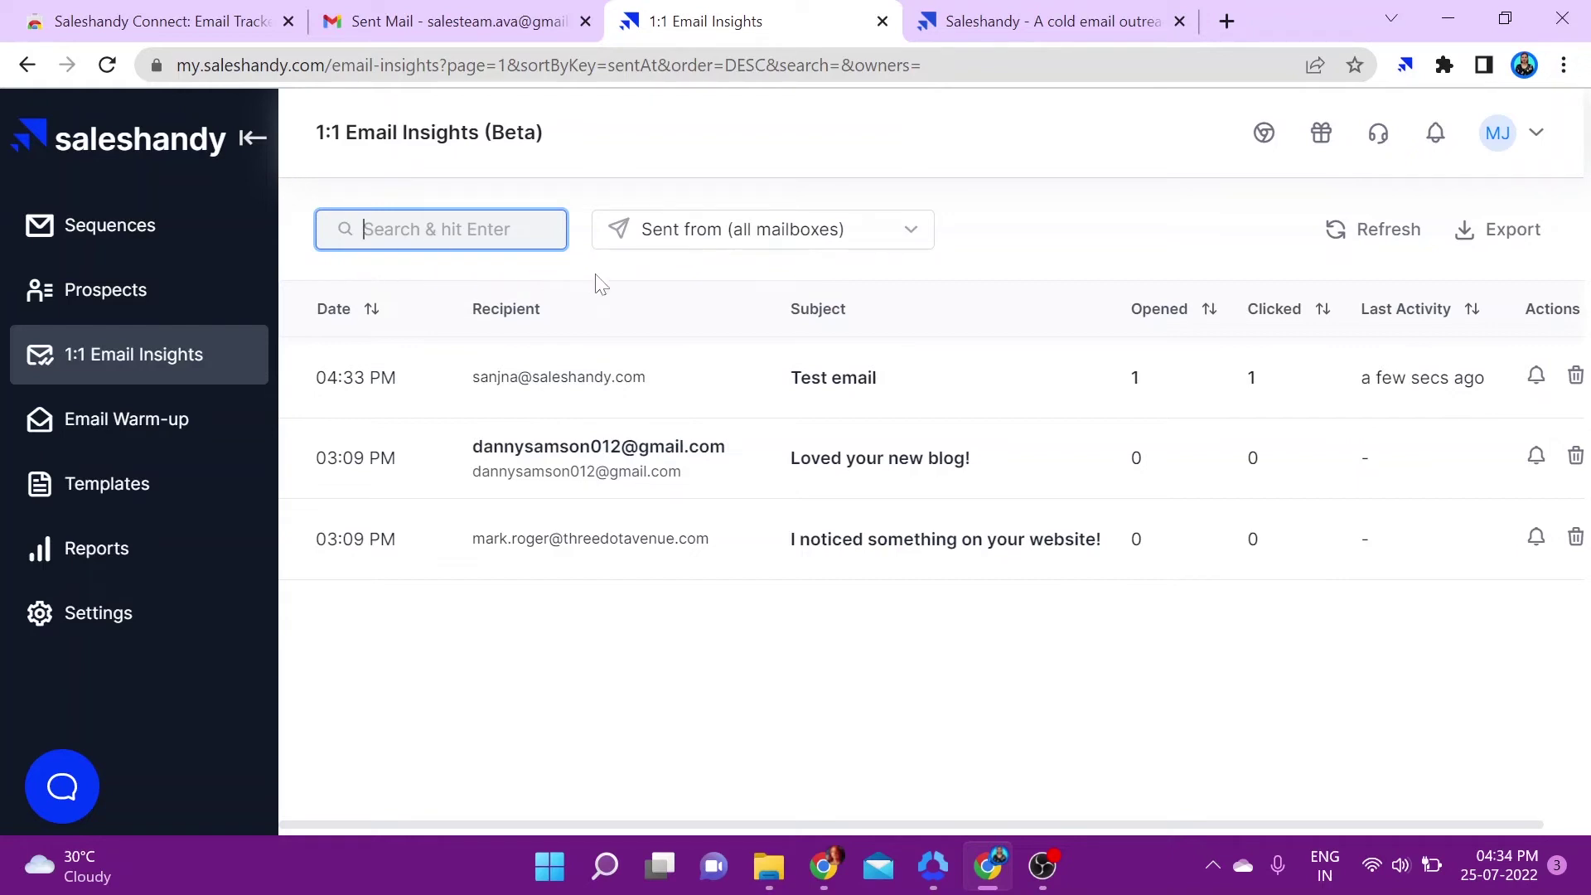
pyautogui.click(1057, 235)
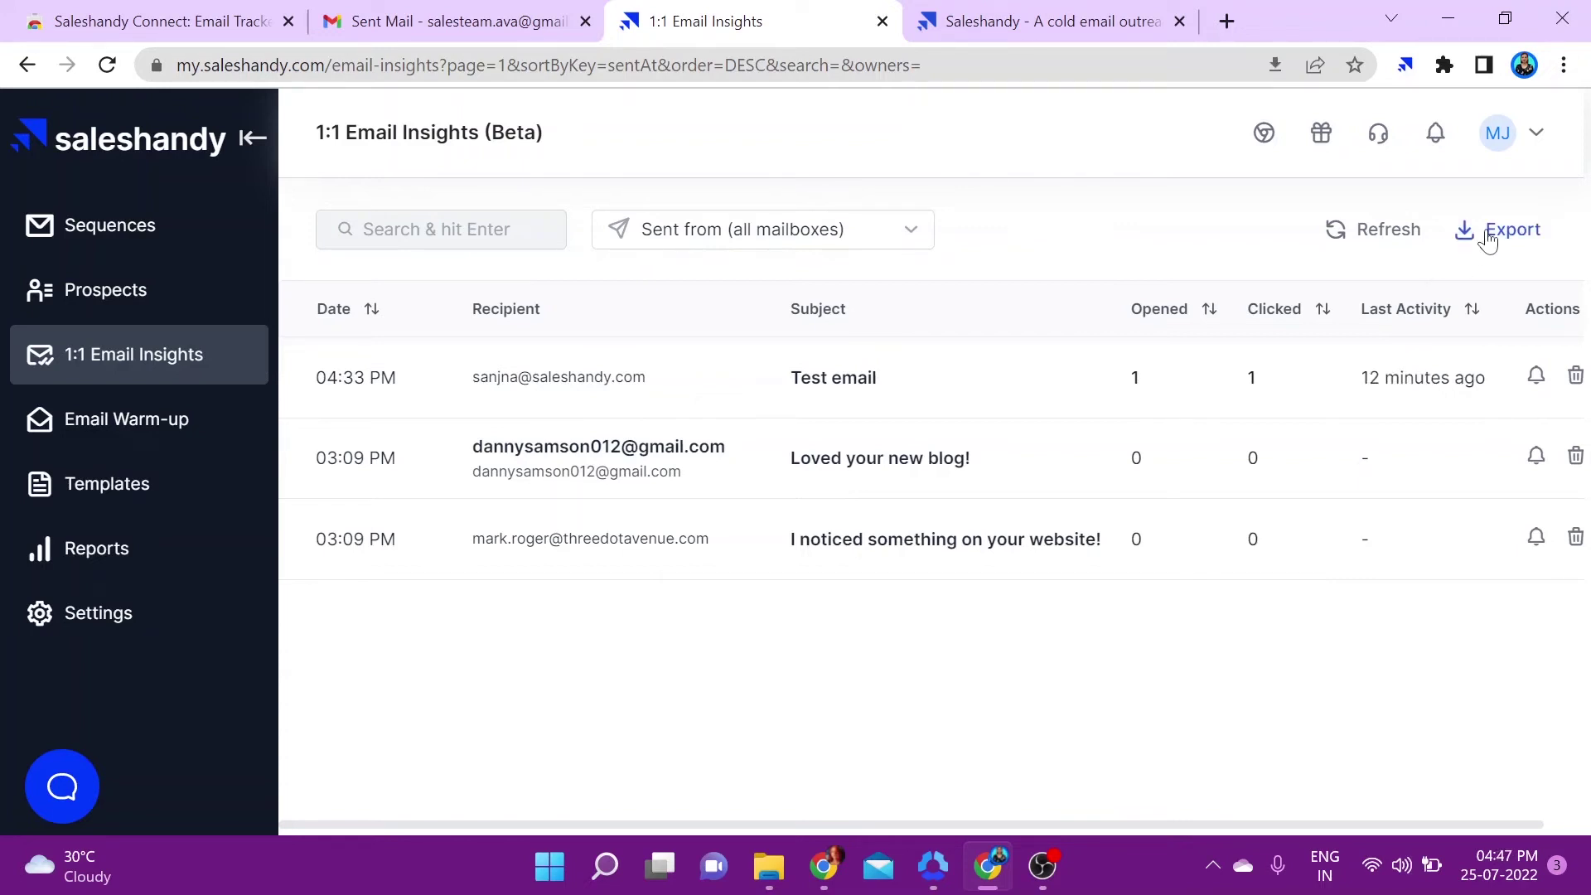
# Step: Export the insights, then show Saleshandy Connect's extra prospect fields on LinkedIn and select Phone Number
pyautogui.click(1489, 239)
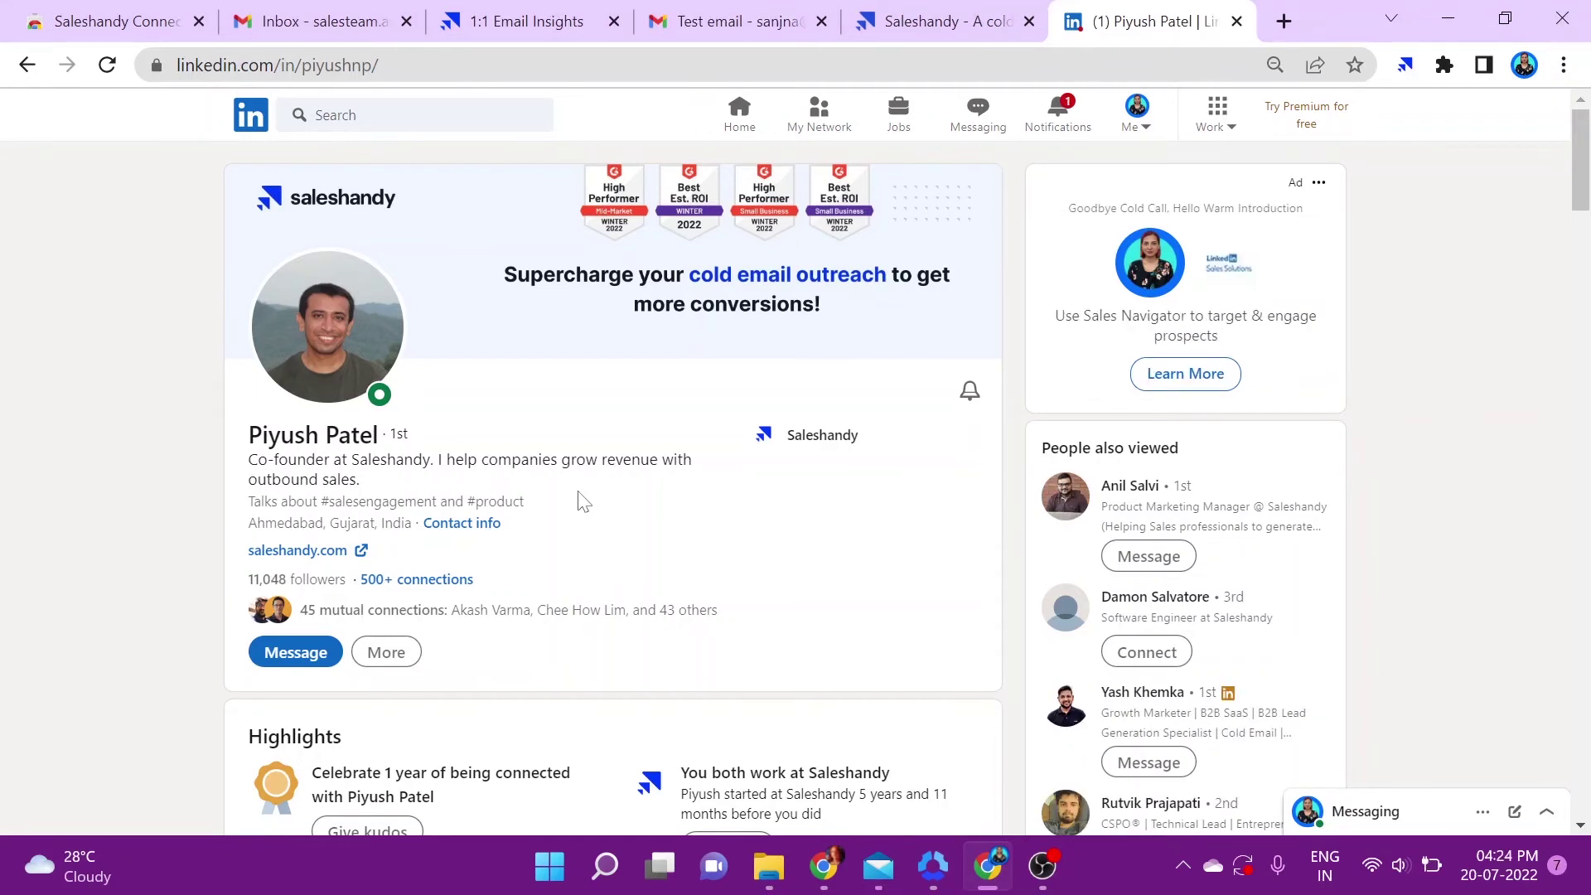
pyautogui.click(1407, 66)
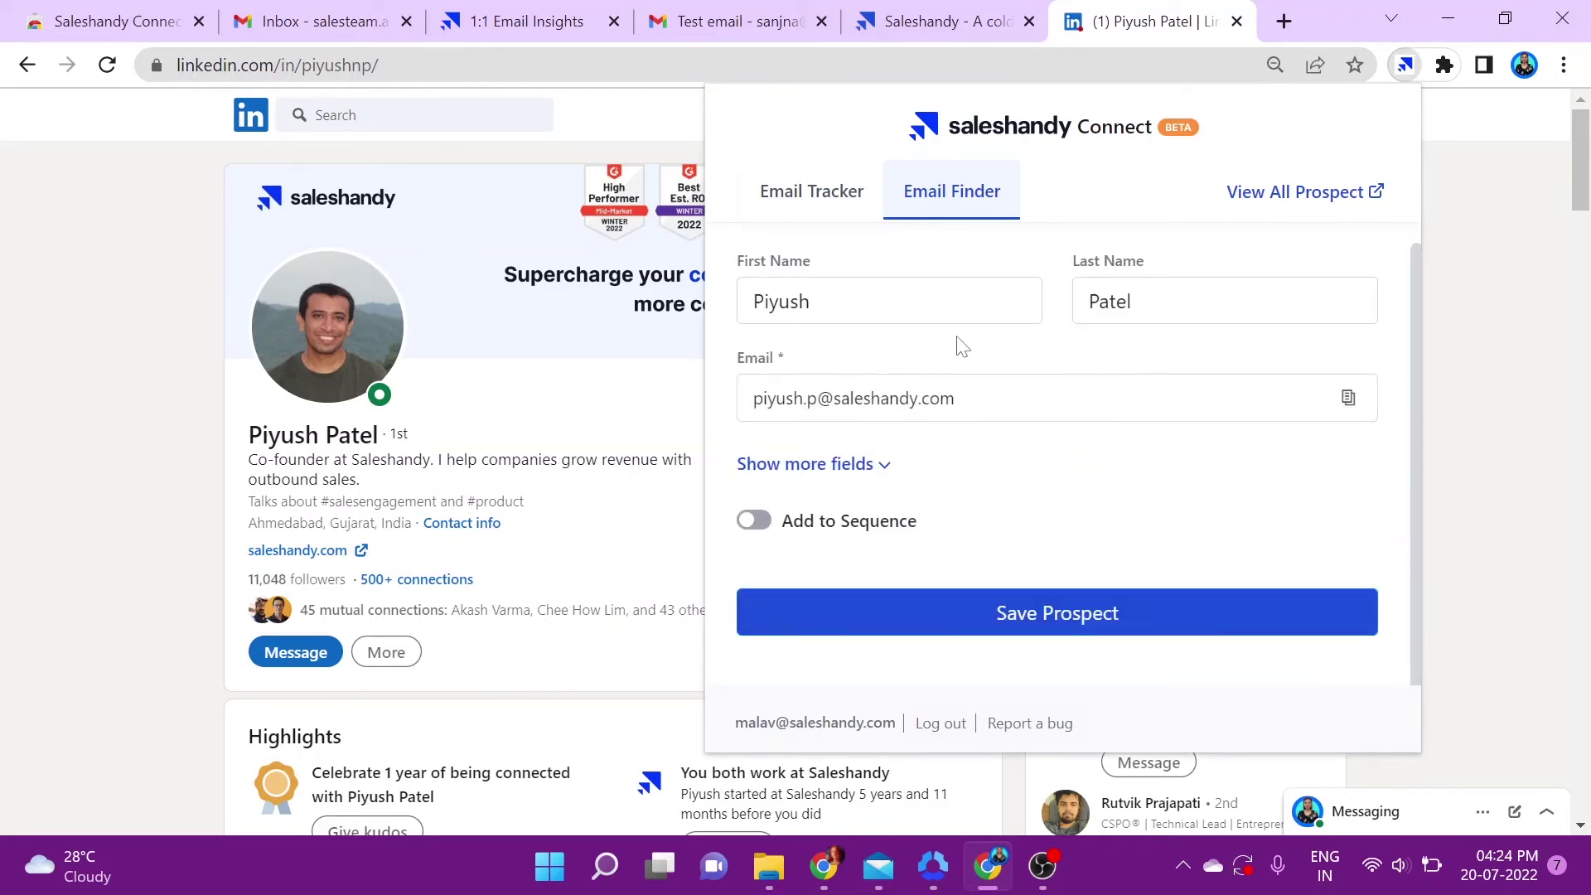
pyautogui.click(816, 466)
pyautogui.scroll(-1, 1057, 464)
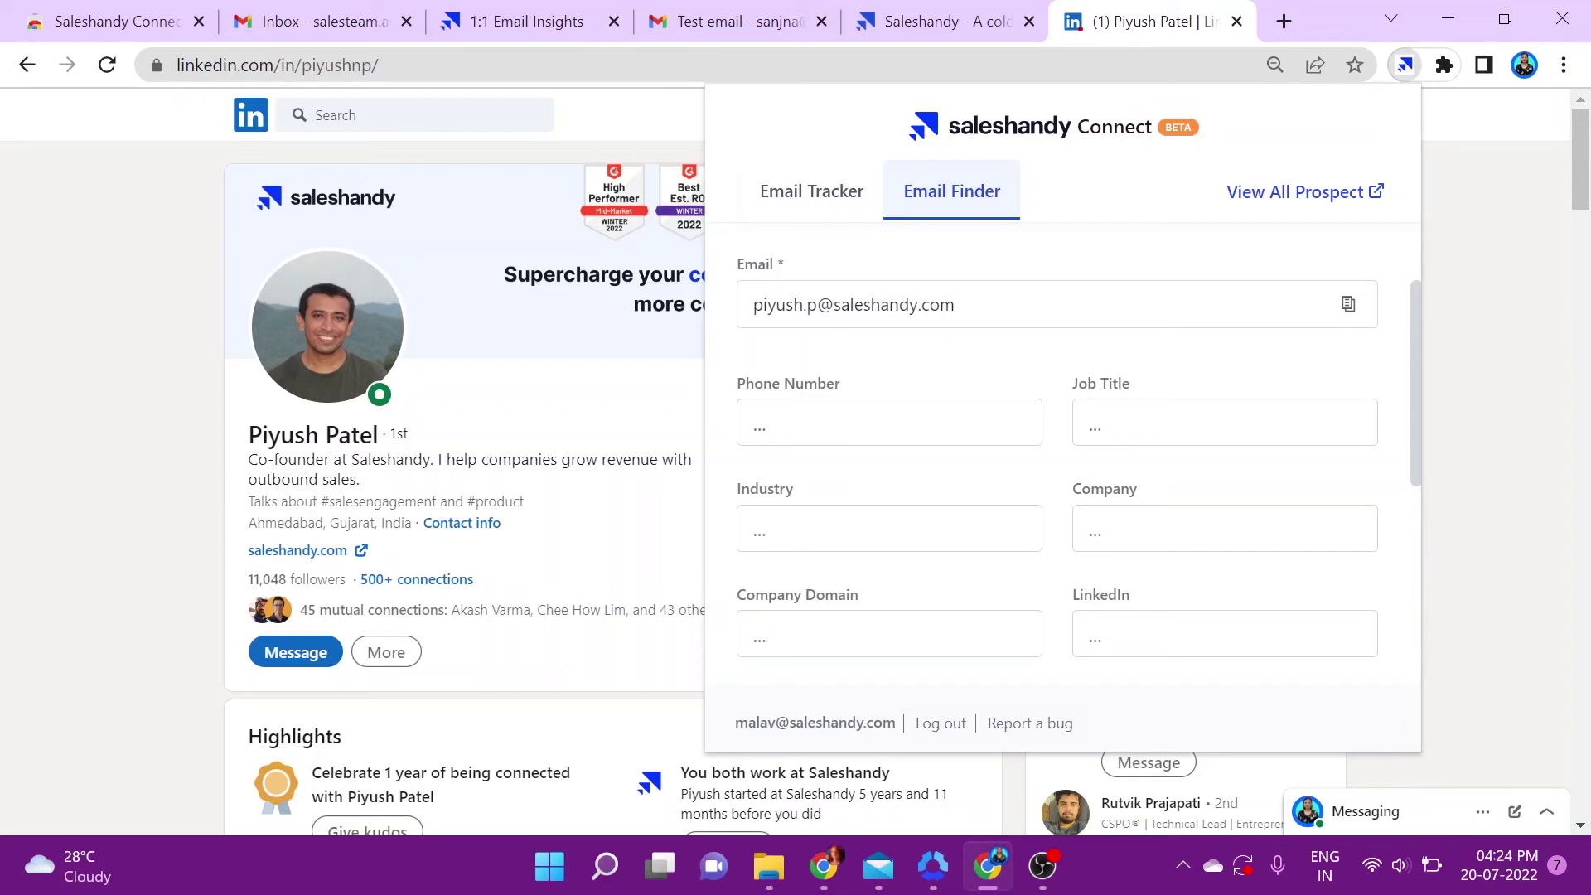
pyautogui.click(890, 422)
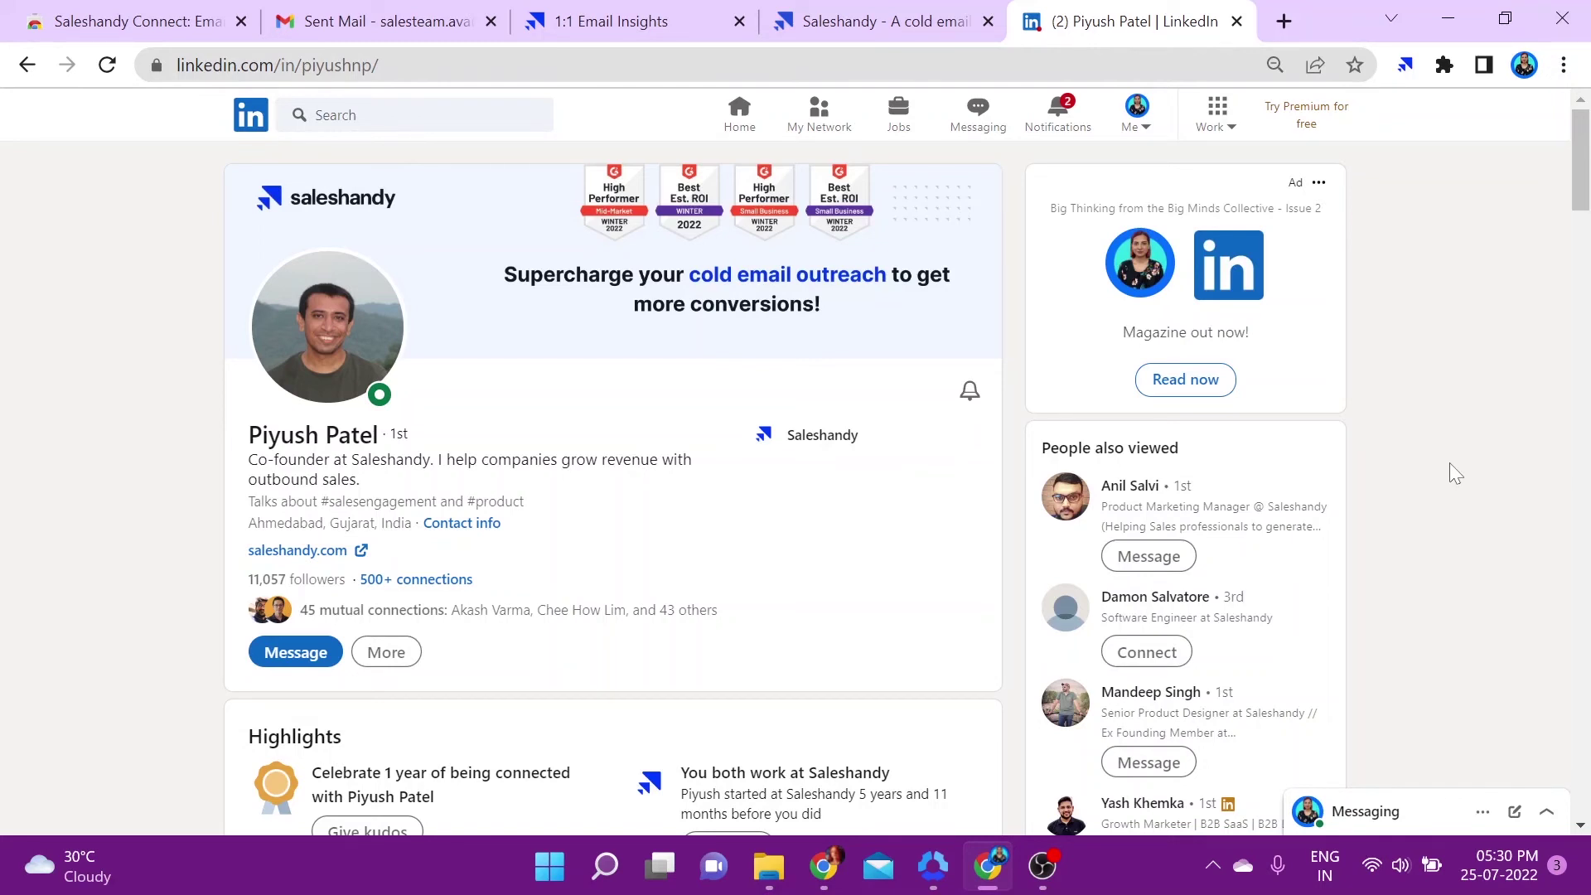
# Step: Save the prospect to the Customer Support sequence at Step 1, then refresh Saleshandy's Prospects list
pyautogui.click(756, 520)
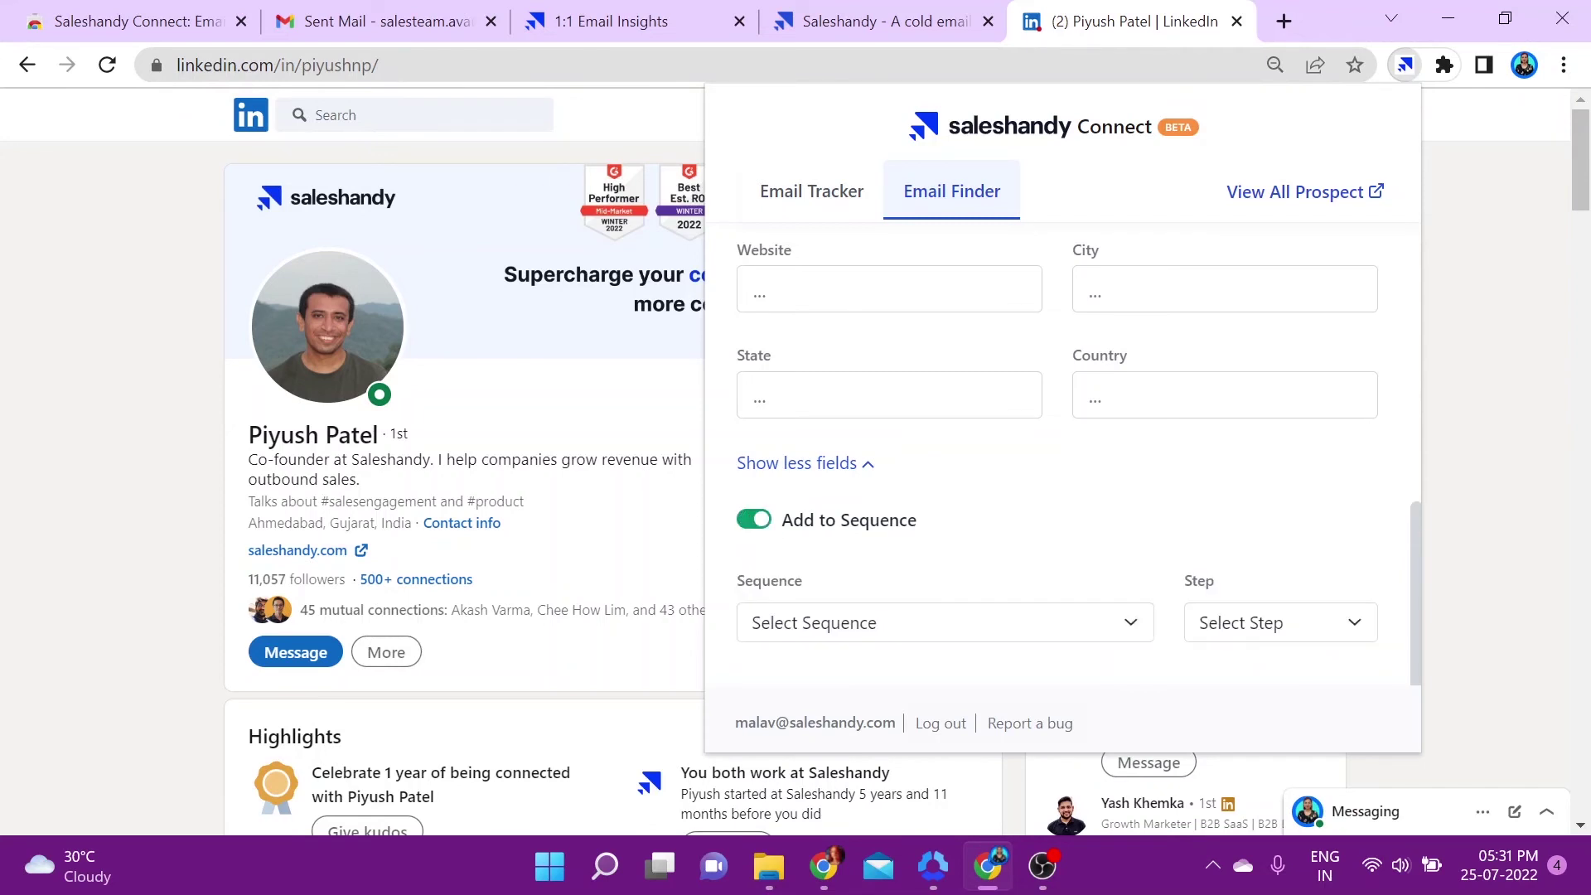
pyautogui.click(984, 635)
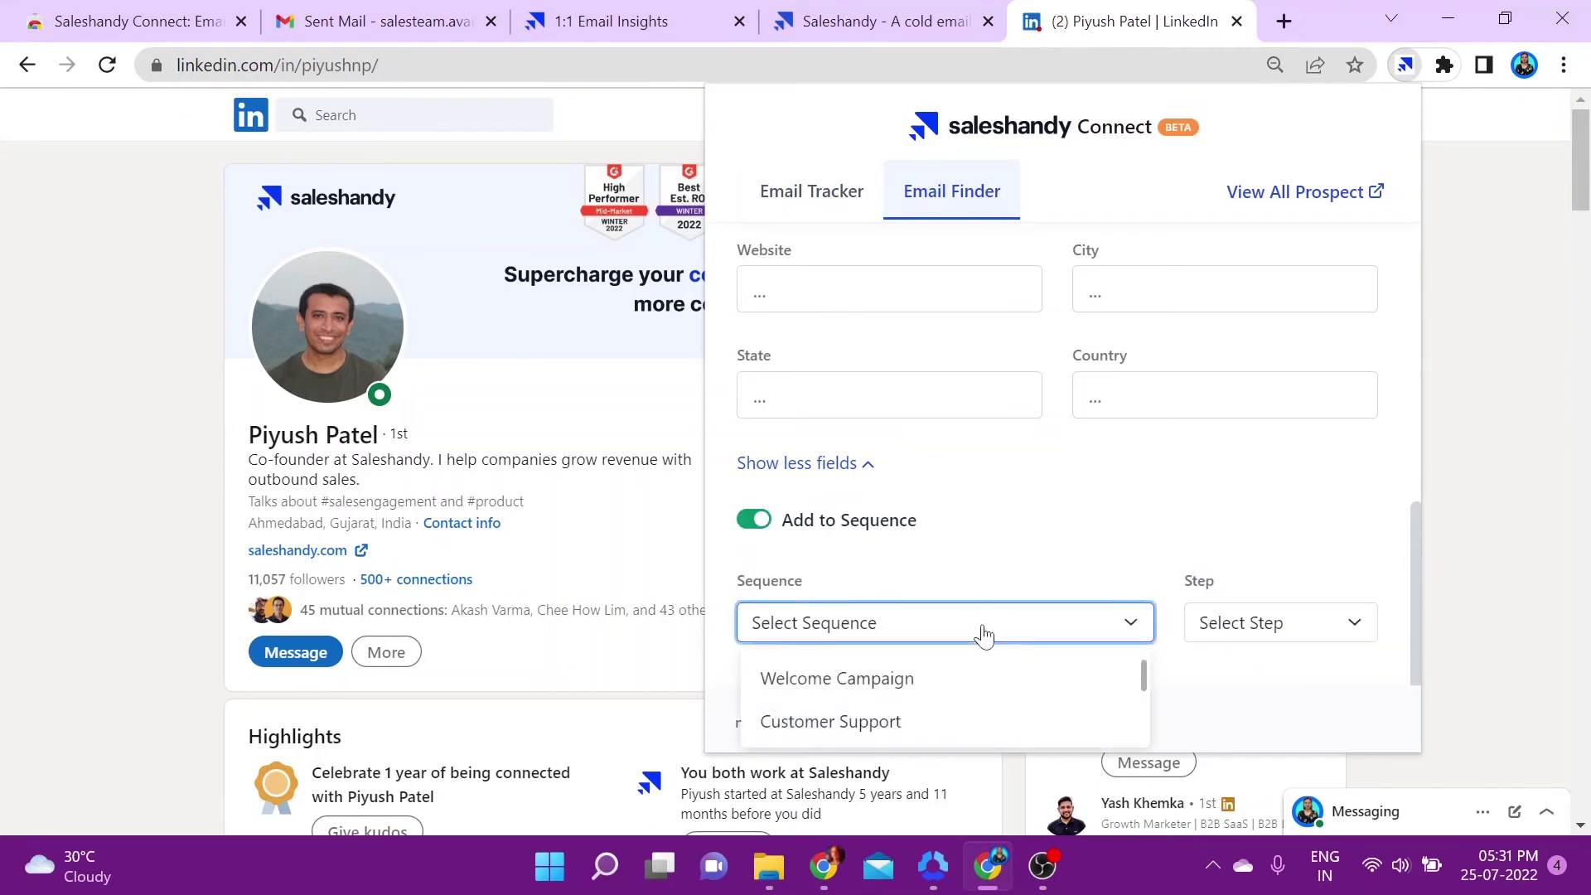
pyautogui.click(984, 731)
pyautogui.click(1256, 627)
pyautogui.click(1261, 682)
pyautogui.scroll(-1, 1148, 654)
pyautogui.click(1108, 620)
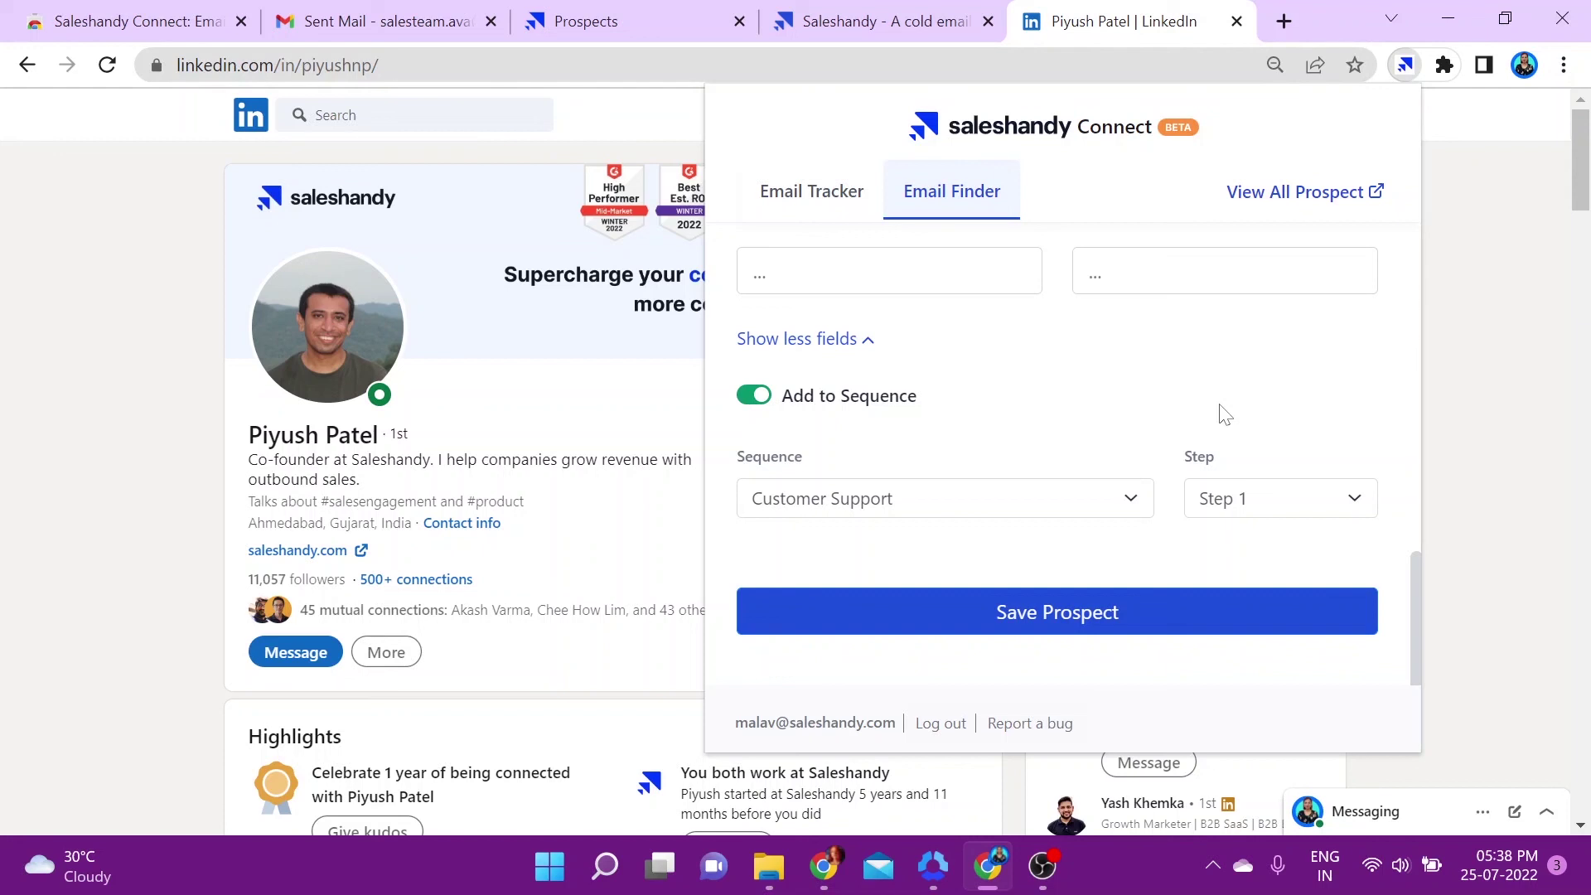
pyautogui.click(674, 13)
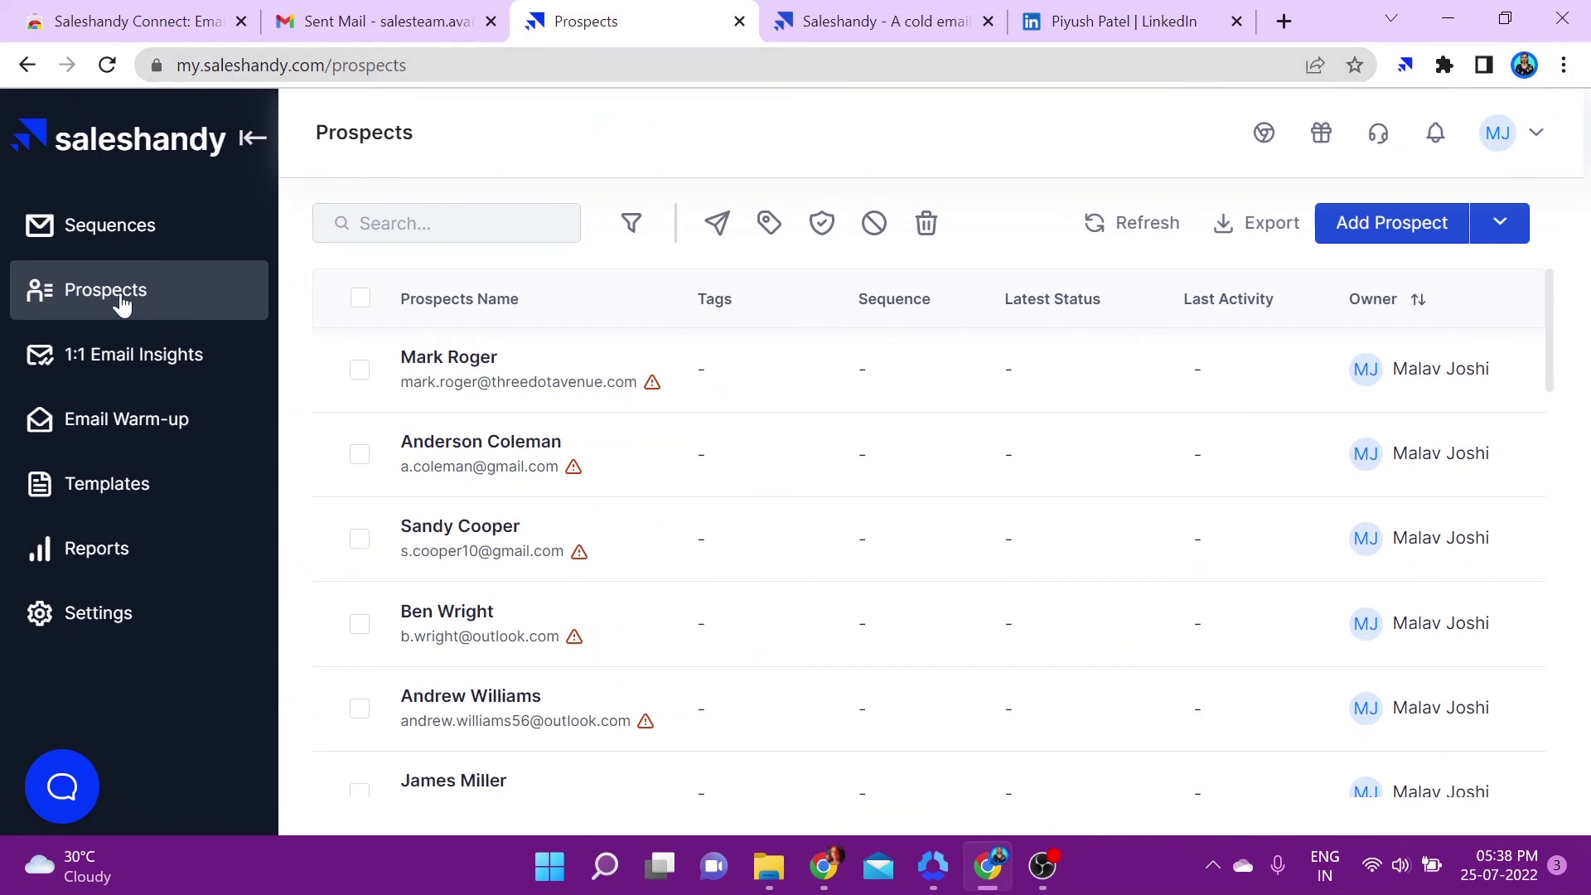
pyautogui.click(1088, 233)
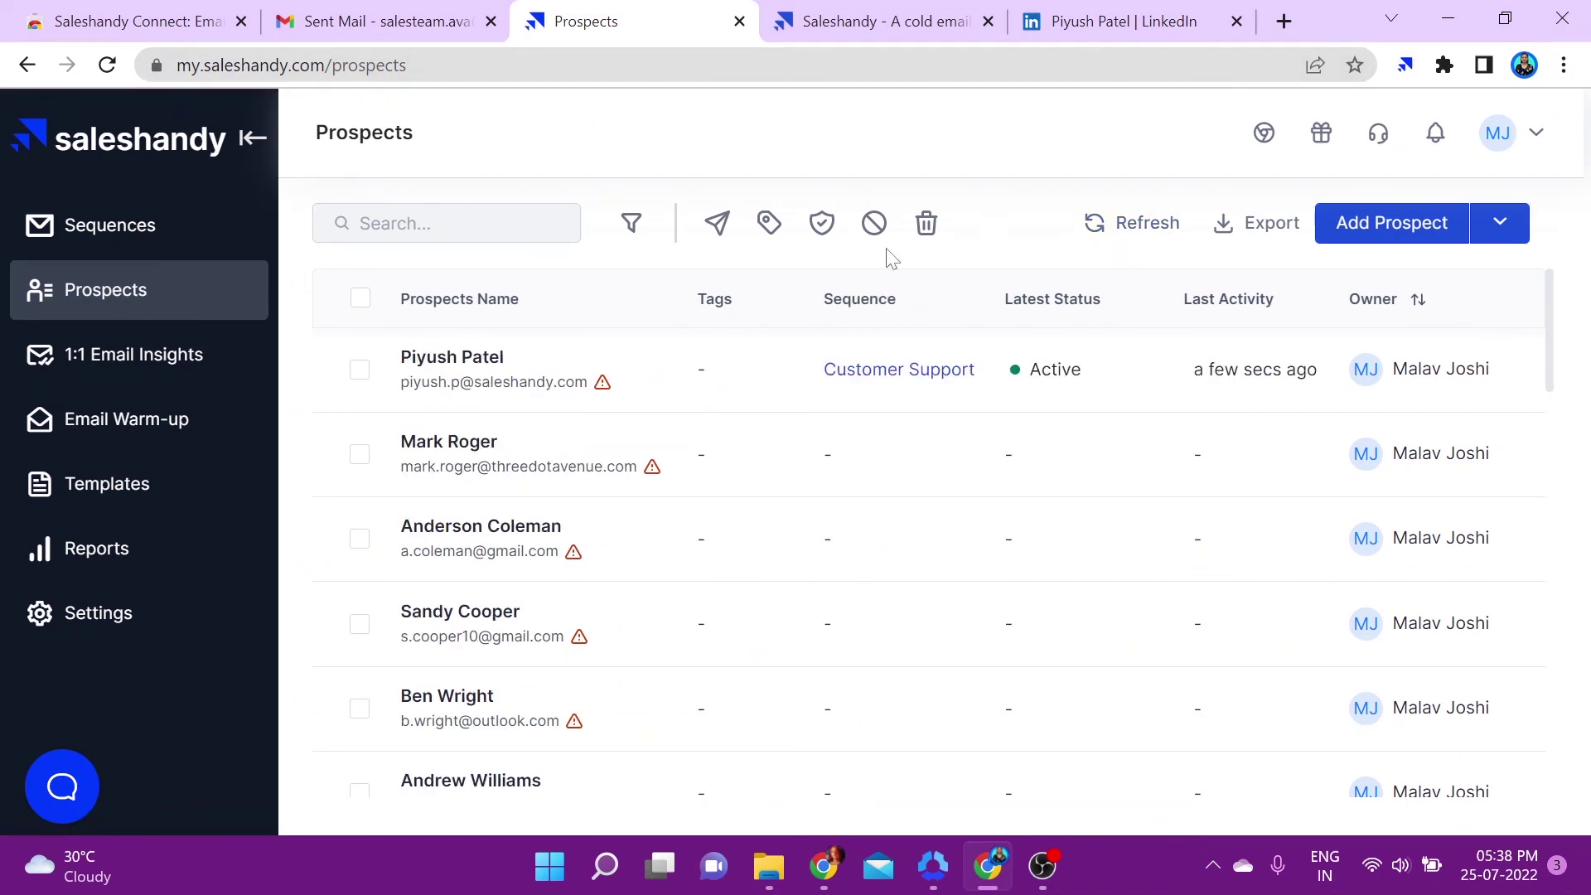